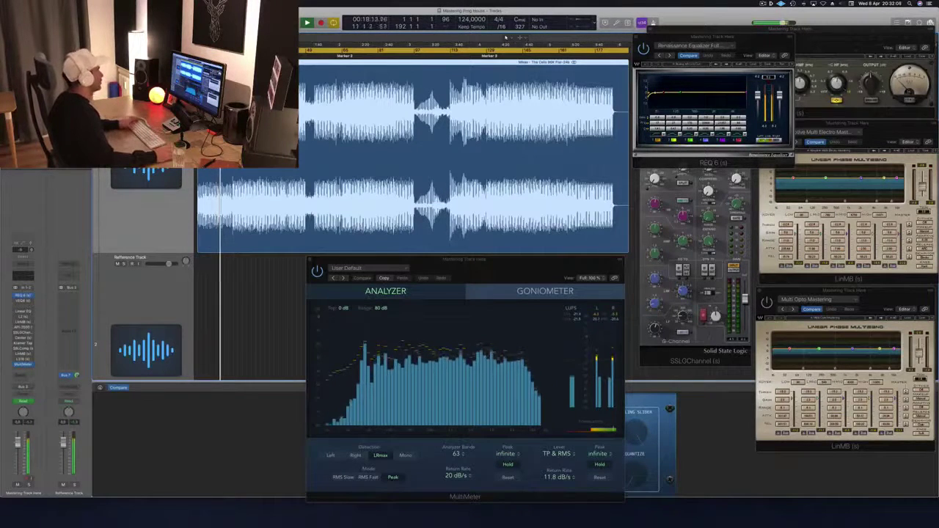
- Listen through the track's sections with the REQ 6 active, watching the MultiMeter analyzer, and stop playback
{"action": "key", "text": "Right"}
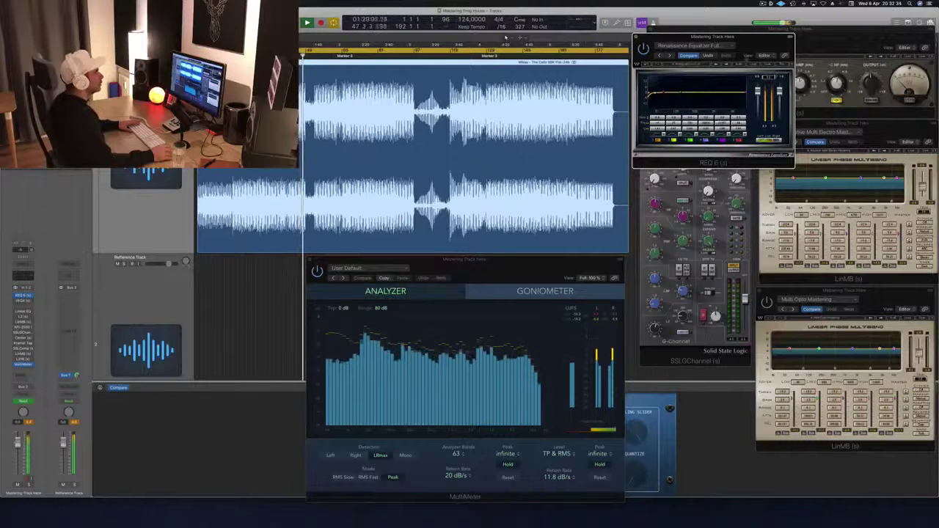
{"action": "mouse_move", "coordinate": [744, 42]}
{"action": "left_mouse_down"}
{"action": "mouse_move", "coordinate": [729, 41]}
{"action": "mouse_move", "coordinate": [739, 46]}
{"action": "left_mouse_up"}
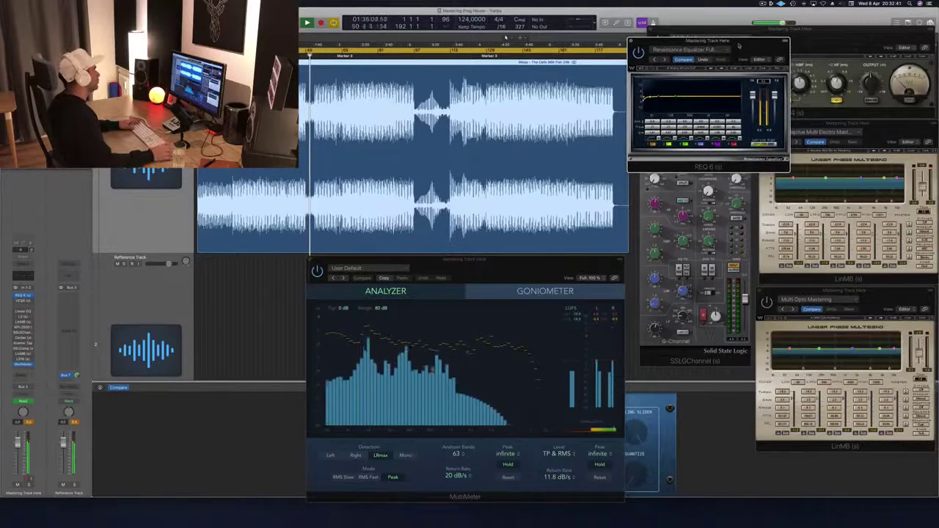
{"action": "left_click_drag", "start_coordinate": [743, 44], "coordinate": [739, 46]}
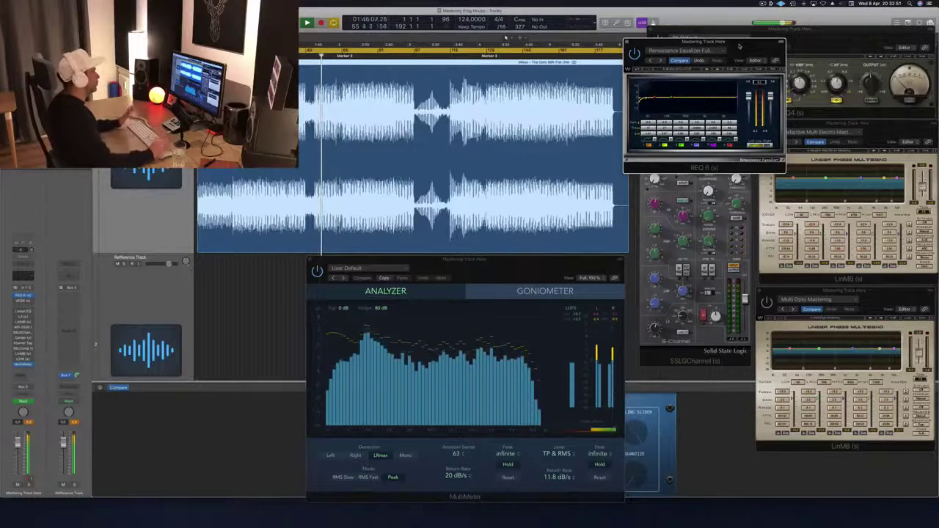
{"action": "left_click", "coordinate": [198, 440]}
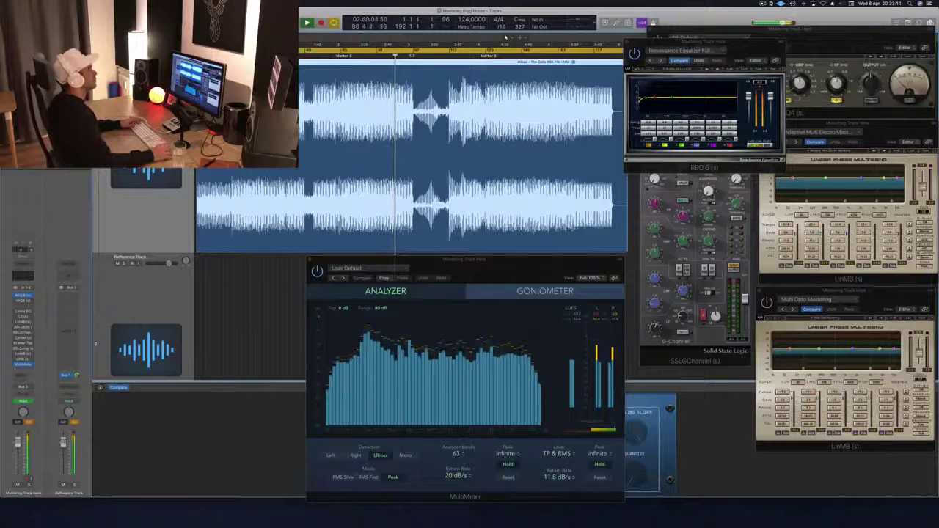
{"action": "mouse_move", "coordinate": [732, 46]}
{"action": "left_mouse_down"}
{"action": "mouse_move", "coordinate": [686, 64]}
{"action": "mouse_move", "coordinate": [702, 44]}
{"action": "mouse_move", "coordinate": [745, 37]}
{"action": "left_mouse_up"}
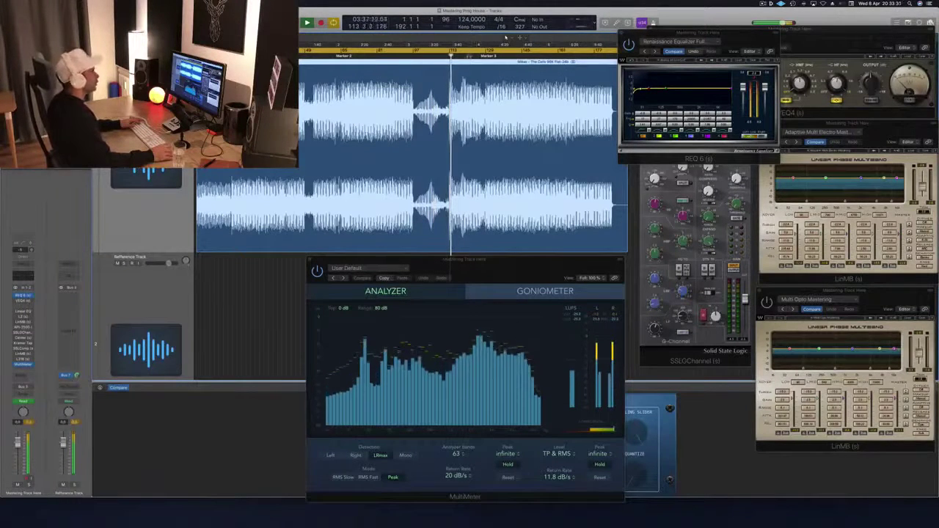
{"action": "left_click", "coordinate": [469, 56]}
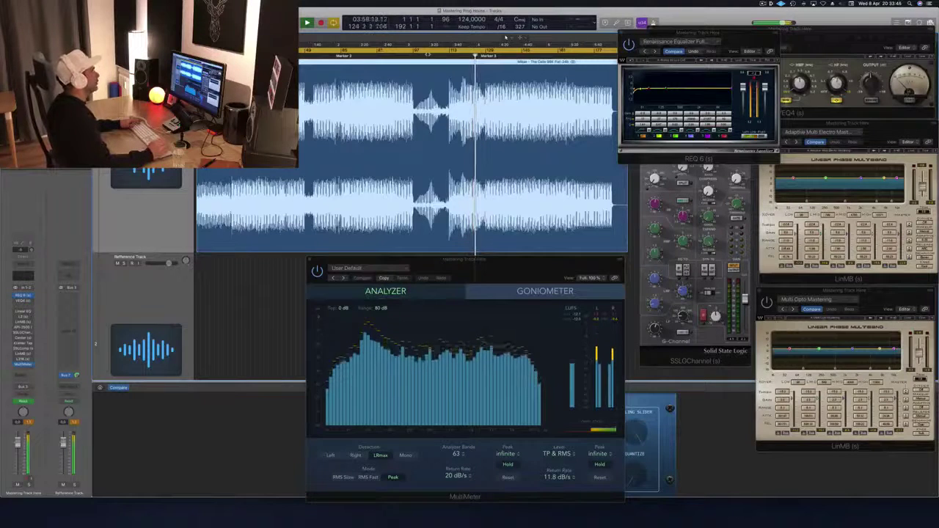
{"action": "left_click_drag", "start_coordinate": [735, 35], "coordinate": [721, 43]}
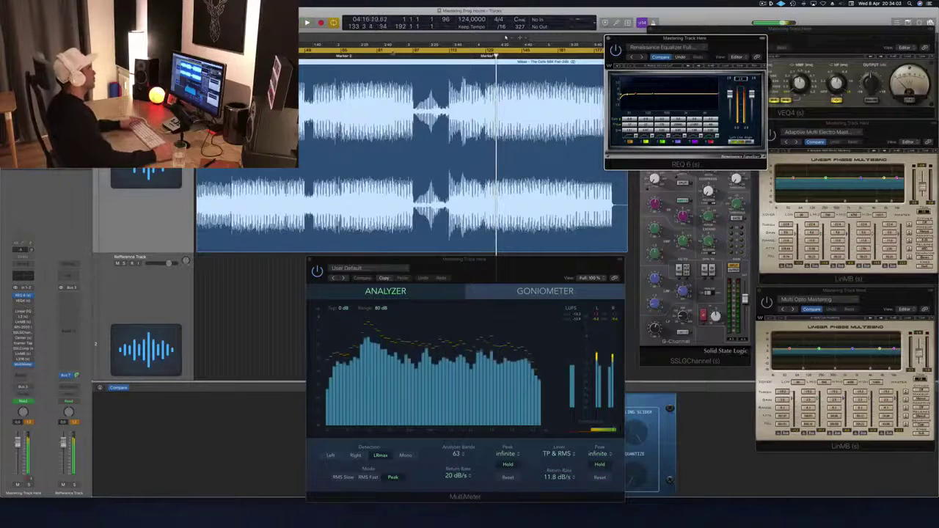
{"action": "left_click", "coordinate": [506, 37]}
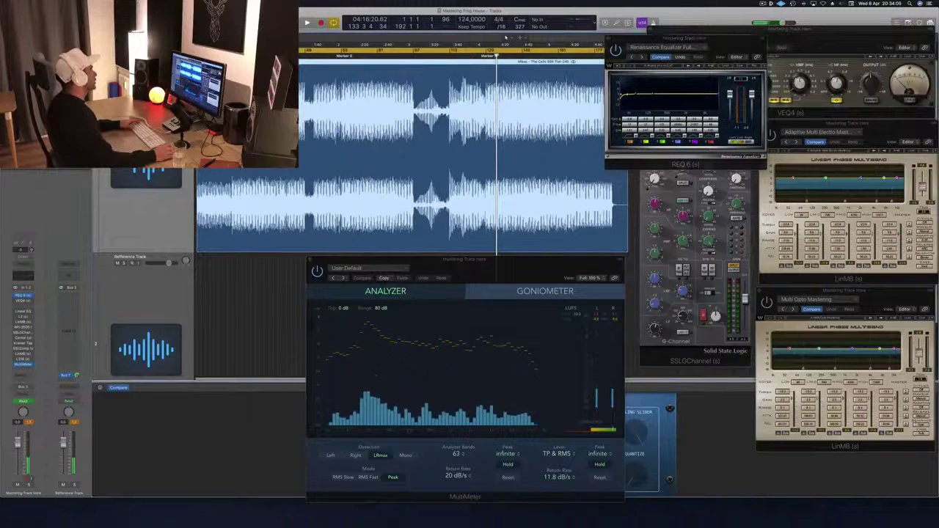
{"action": "key", "text": "space"}
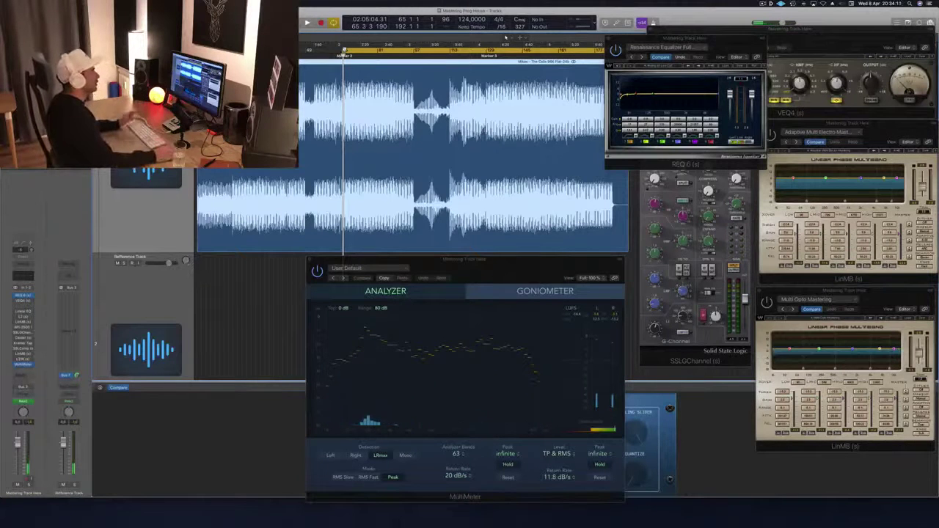
- Play the track from Marker 2 and arrange the REQ 6 window above the VEQ4 window so both are readable
{"action": "key", "text": "space"}
{"action": "left_click_drag", "start_coordinate": [862, 31], "coordinate": [819, 106]}
{"action": "left_click", "coordinate": [722, 41]}
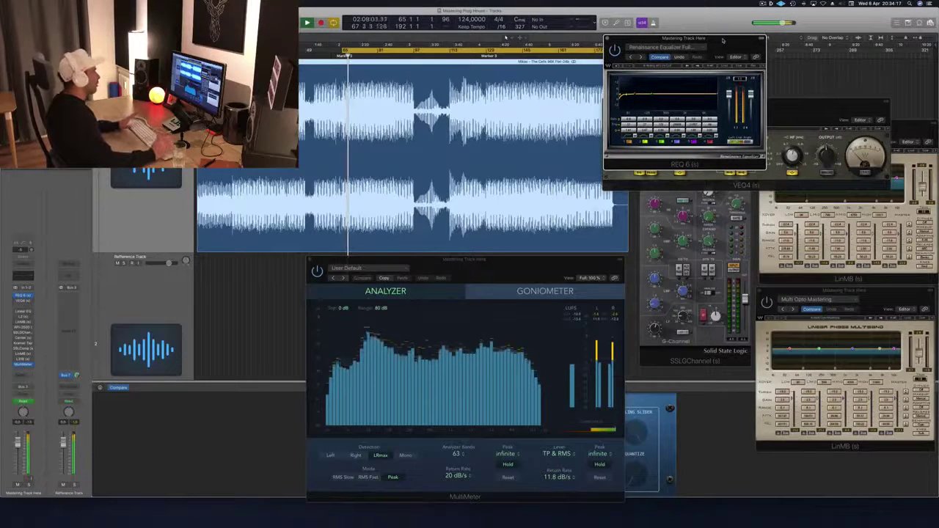
{"action": "left_click_drag", "start_coordinate": [722, 41], "coordinate": [720, 41]}
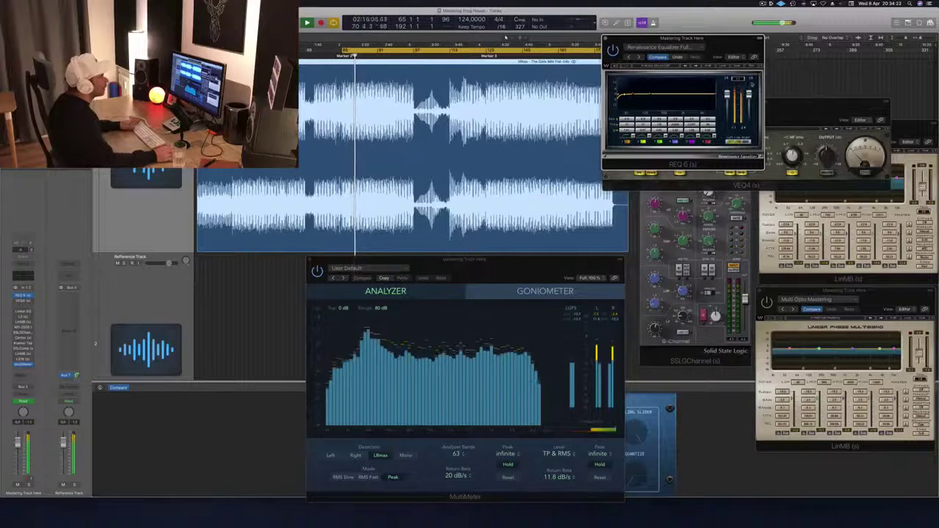
{"action": "left_click_drag", "start_coordinate": [712, 50], "coordinate": [828, 23]}
{"action": "left_click_drag", "start_coordinate": [684, 96], "coordinate": [709, 107]}
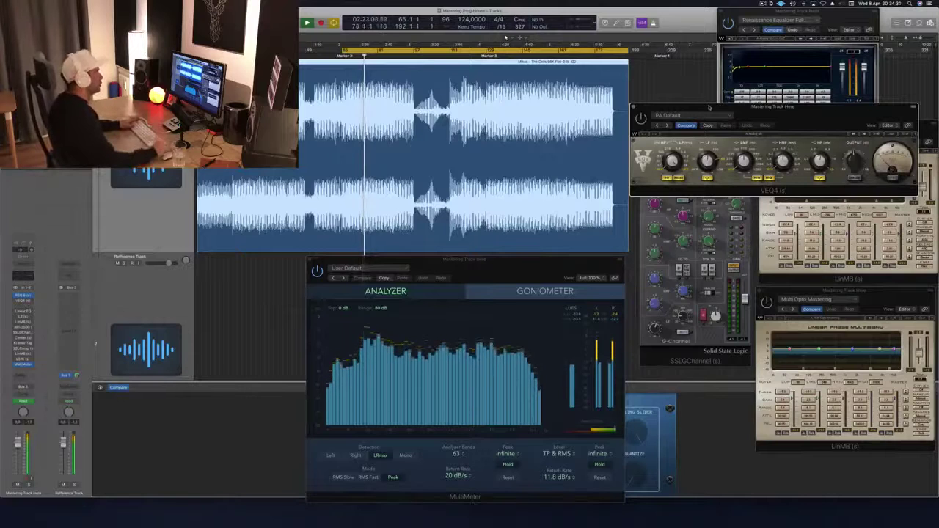
{"action": "left_click_drag", "start_coordinate": [827, 110], "coordinate": [835, 143]}
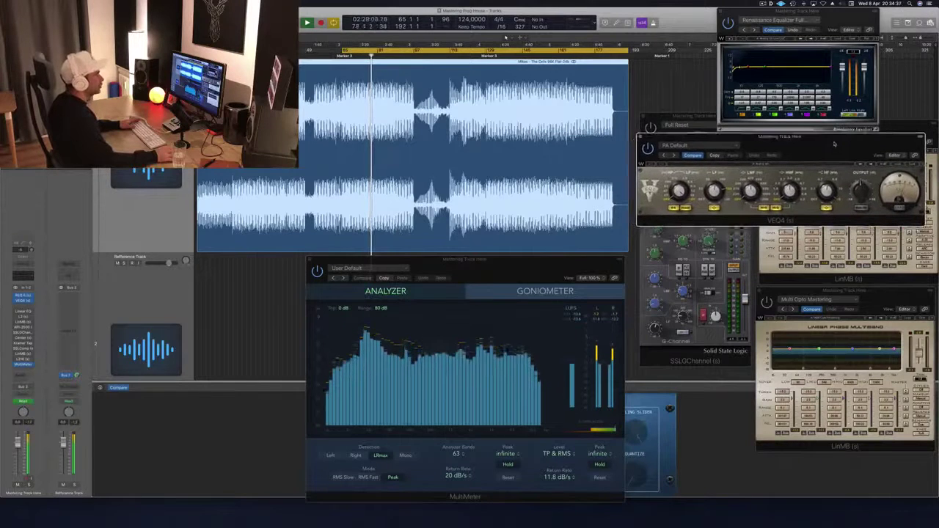
{"action": "left_click_drag", "start_coordinate": [835, 144], "coordinate": [833, 142]}
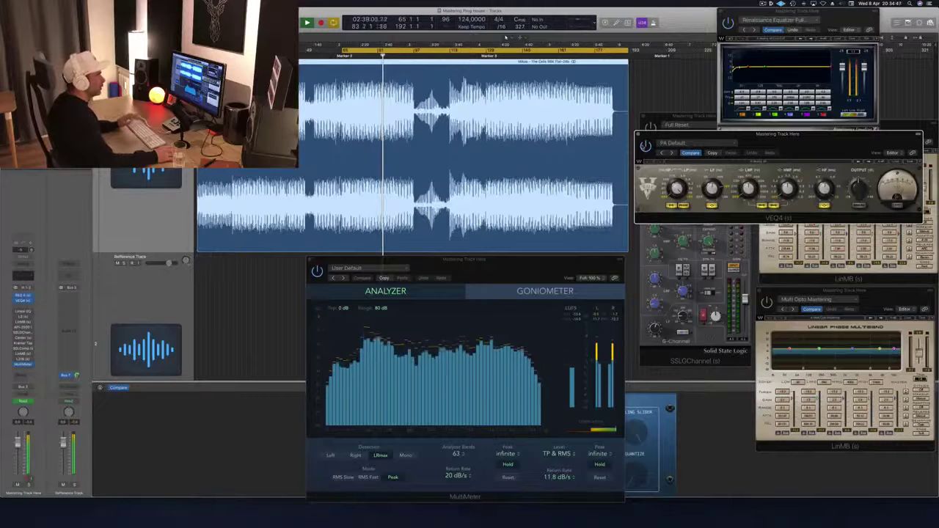
- Restart the loop from Marker 2 to audition the VEQ4, and close its window
{"action": "key", "text": "space"}
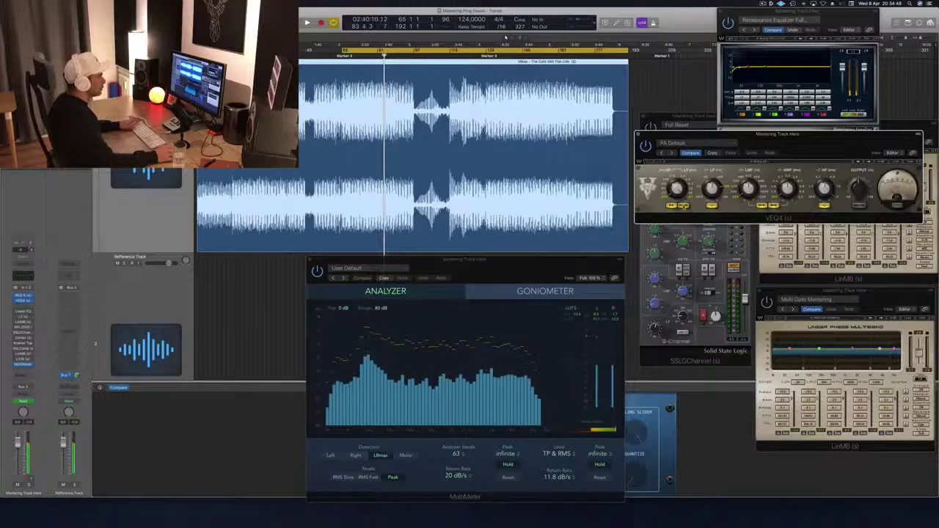
{"action": "key", "text": "space"}
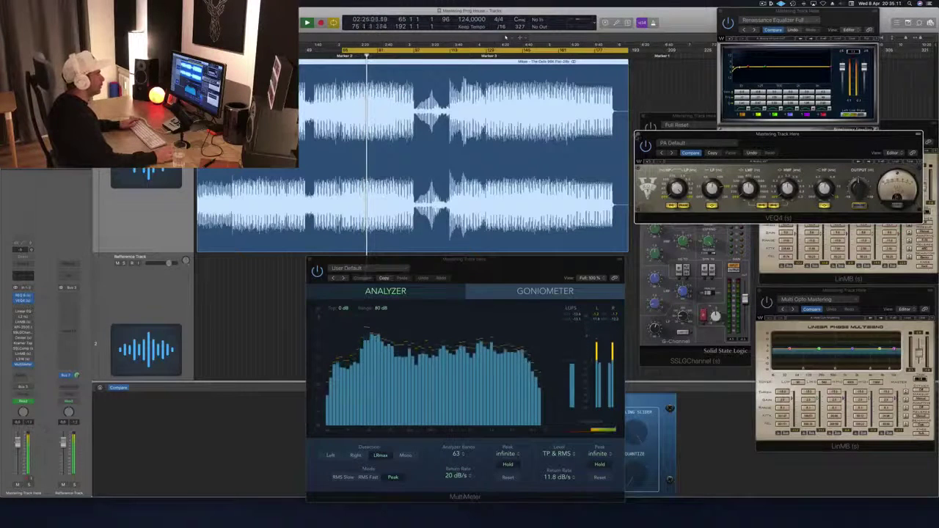
{"action": "key", "text": "super+w"}
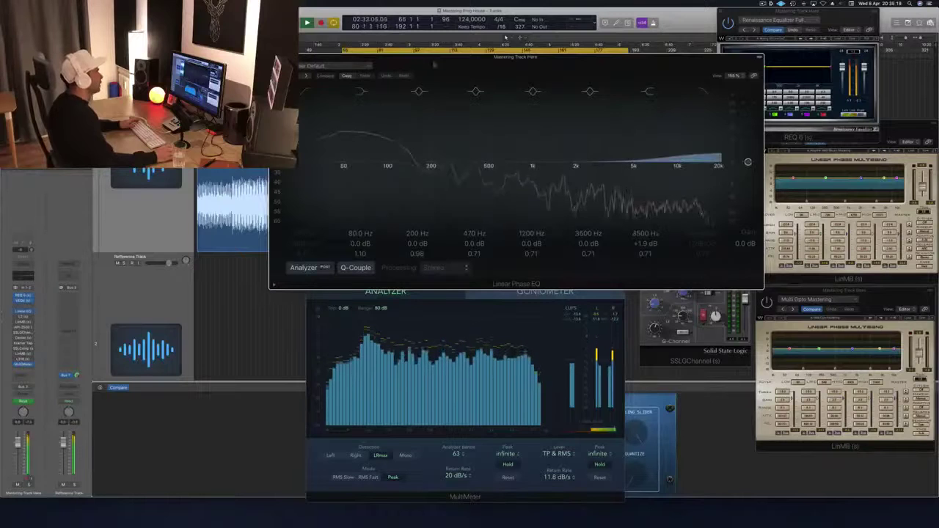
- In the Linear Phase EQ, lower the high shelf to -0.7 dB and set the 3500 Hz band to 5000 Hz, -1.4 dB, Q 2.30
{"action": "left_click_drag", "start_coordinate": [532, 79], "coordinate": [582, 87]}
{"action": "left_click_drag", "start_coordinate": [734, 188], "coordinate": [734, 194]}
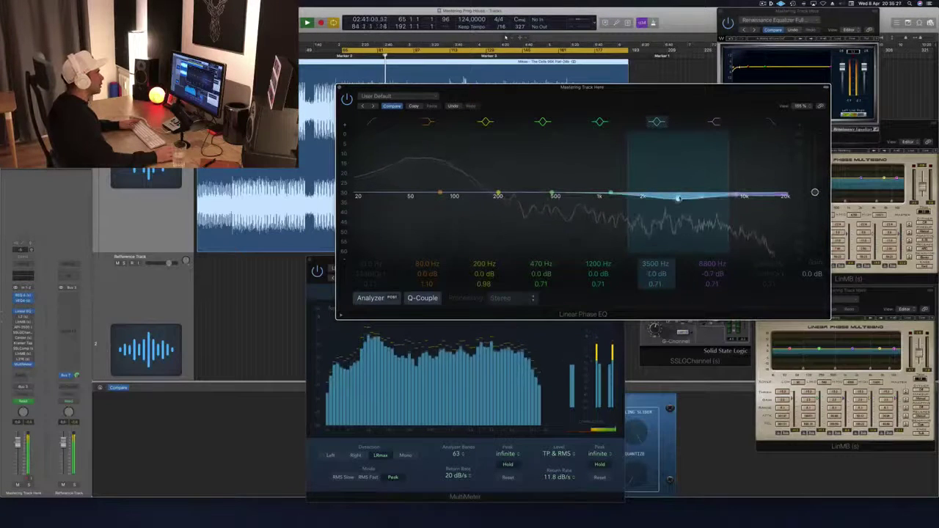
{"action": "left_click_drag", "start_coordinate": [655, 274], "coordinate": [656, 275]}
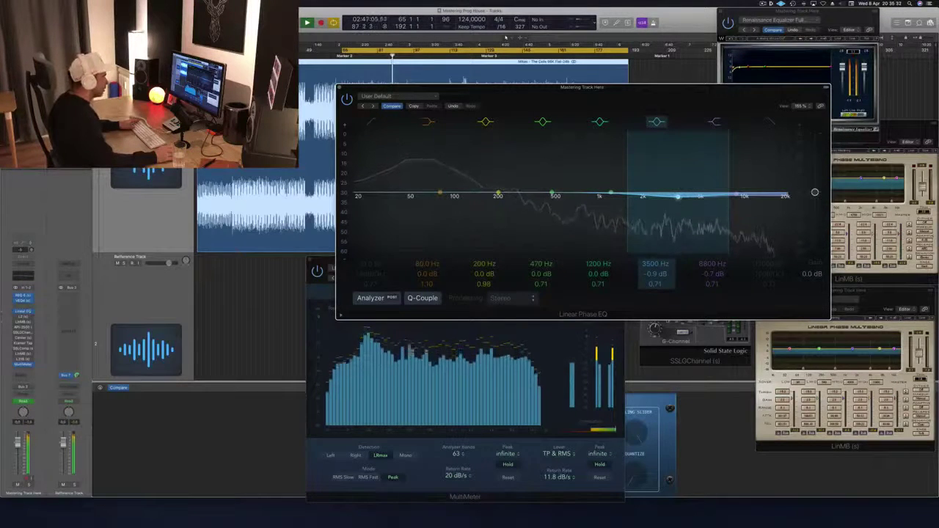
{"action": "left_click_drag", "start_coordinate": [655, 284], "coordinate": [655, 266]}
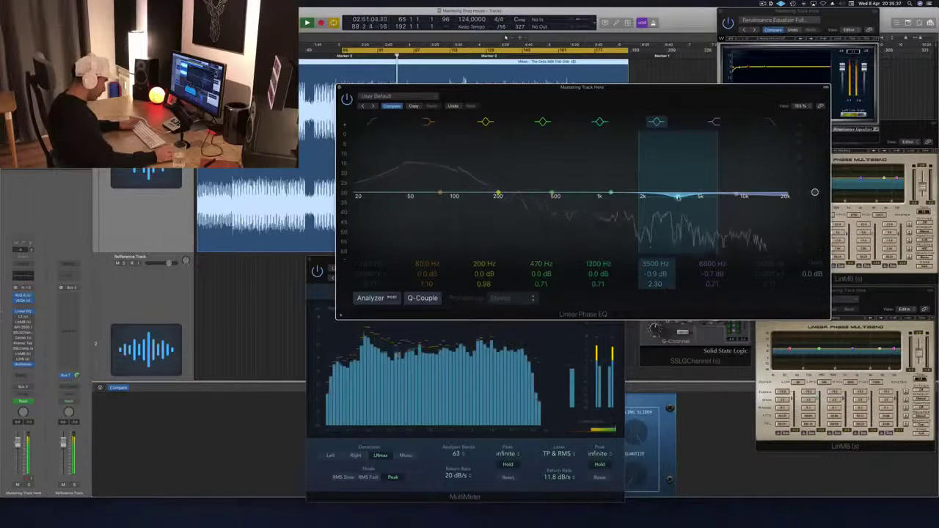
{"action": "left_click_drag", "start_coordinate": [678, 198], "coordinate": [701, 199]}
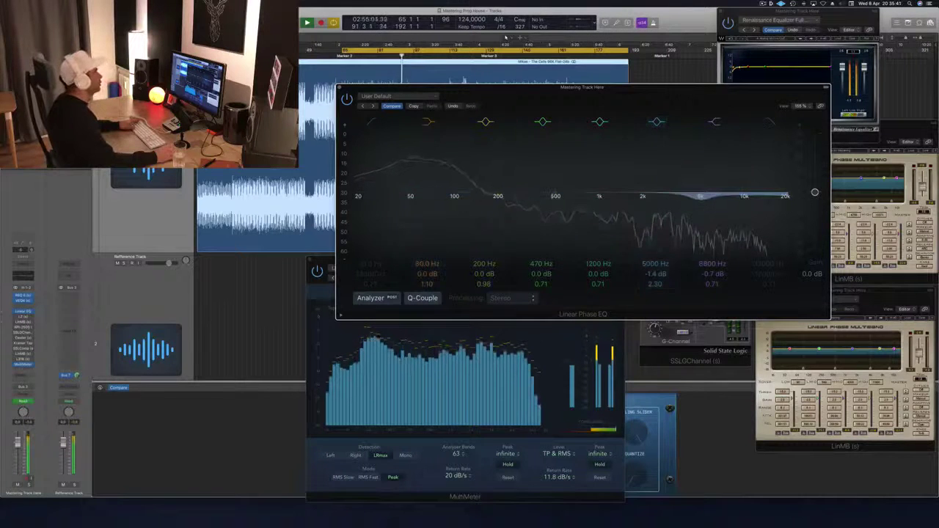
- Replay the loop from Marker 2 and set the Linear Phase EQ's high shelf gain to 0.5 dB
{"action": "key", "text": "space"}
{"action": "key", "text": "space"}
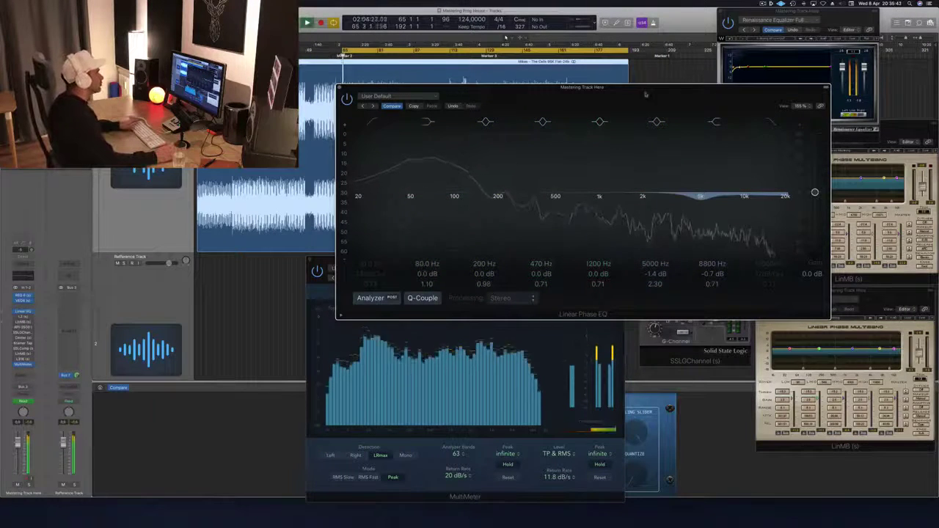
{"action": "left_click_drag", "start_coordinate": [648, 96], "coordinate": [629, 99]}
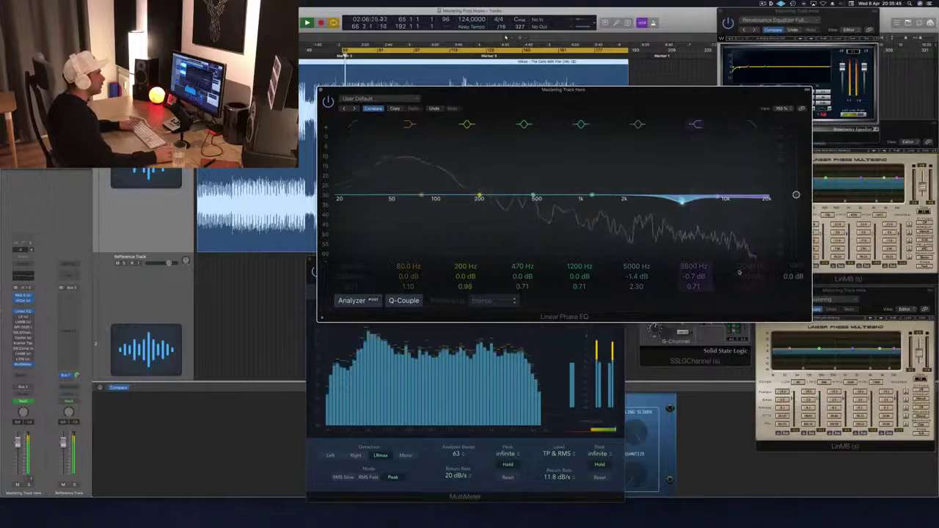
{"action": "left_click_drag", "start_coordinate": [693, 276], "coordinate": [694, 274]}
{"action": "left_click_drag", "start_coordinate": [674, 100], "coordinate": [707, 98]}
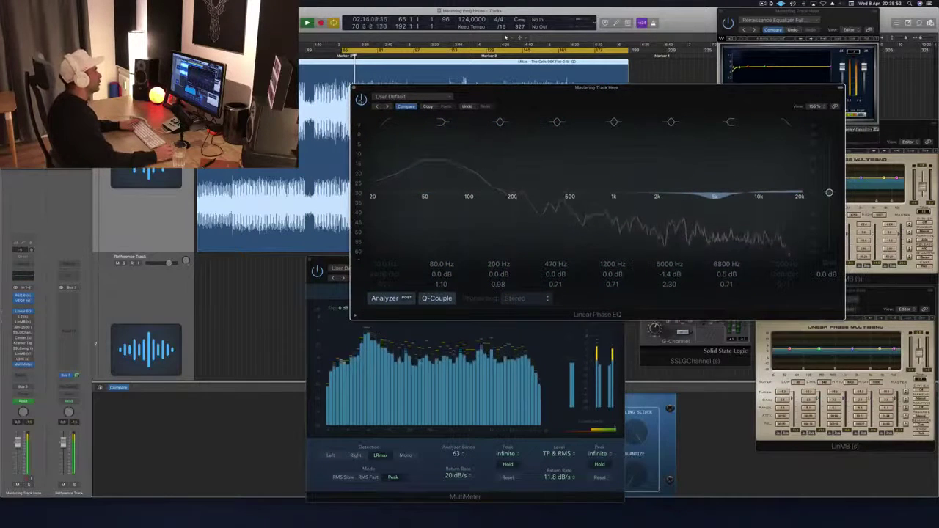
- Compare the Linear Phase EQ with its bypass, nudge the 80 Hz low shelf band, and close the window
{"action": "left_click", "coordinate": [361, 100]}
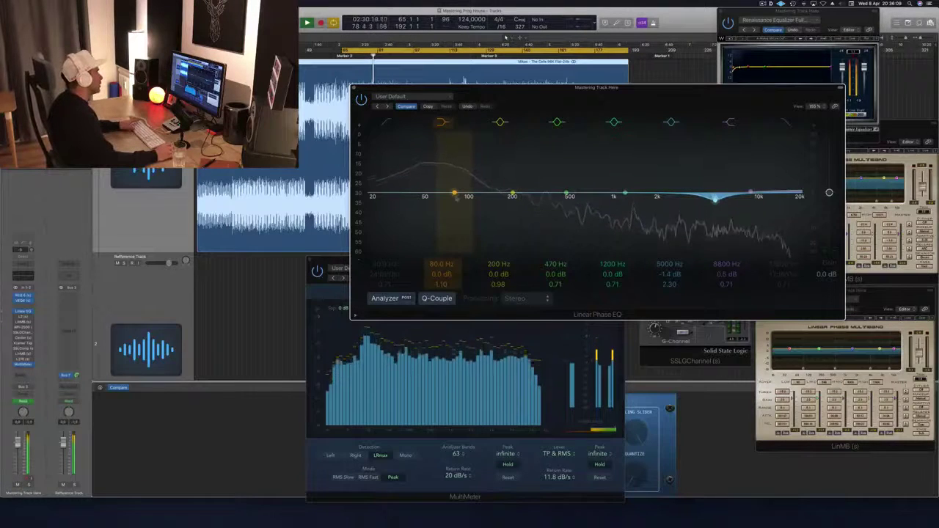
{"action": "mouse_move", "coordinate": [454, 194]}
{"action": "left_mouse_down"}
{"action": "mouse_move", "coordinate": [455, 171]}
{"action": "mouse_move", "coordinate": [448, 190]}
{"action": "mouse_move", "coordinate": [429, 188]}
{"action": "mouse_move", "coordinate": [460, 194]}
{"action": "left_mouse_up"}
{"action": "key", "text": "super+w"}
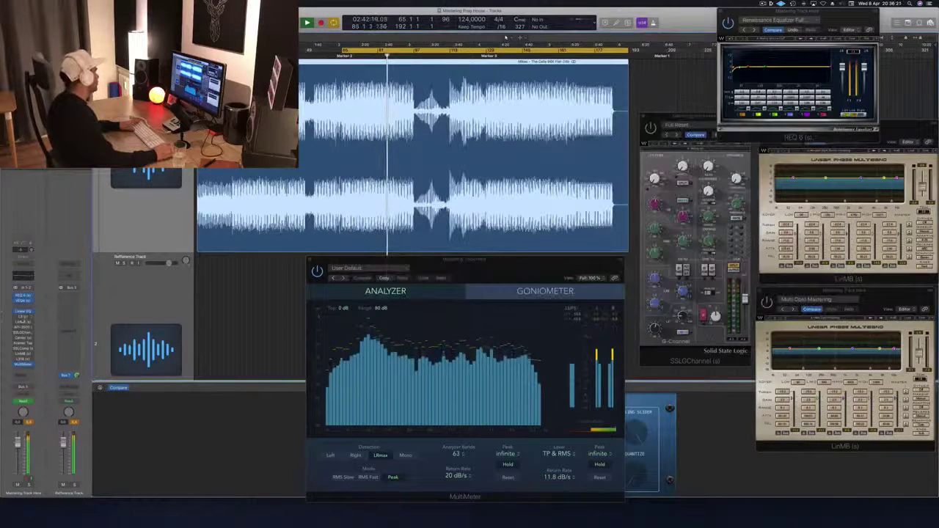
- Open the L2 Ultramaximizer on the mastering track, enable it, and close its window
{"action": "left_click", "coordinate": [22, 317]}
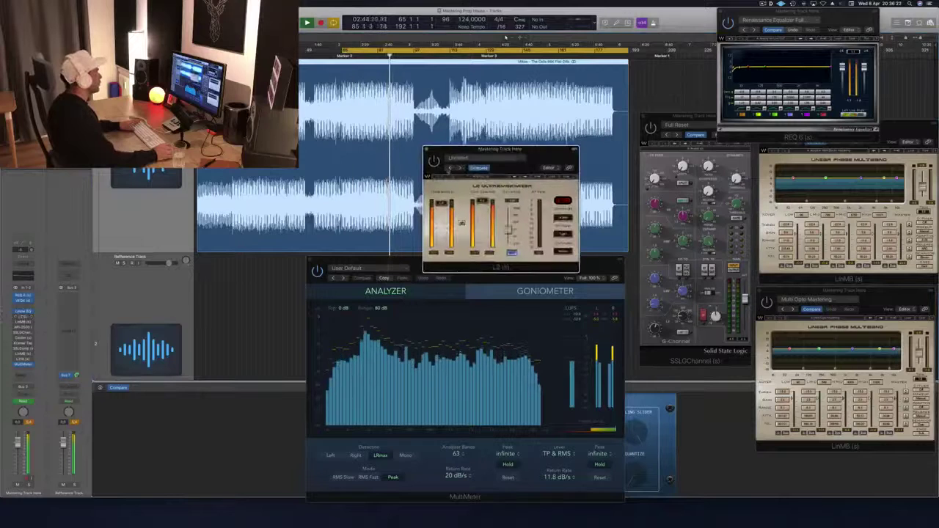
{"action": "left_click_drag", "start_coordinate": [551, 152], "coordinate": [647, 163]}
{"action": "key", "text": "super+w"}
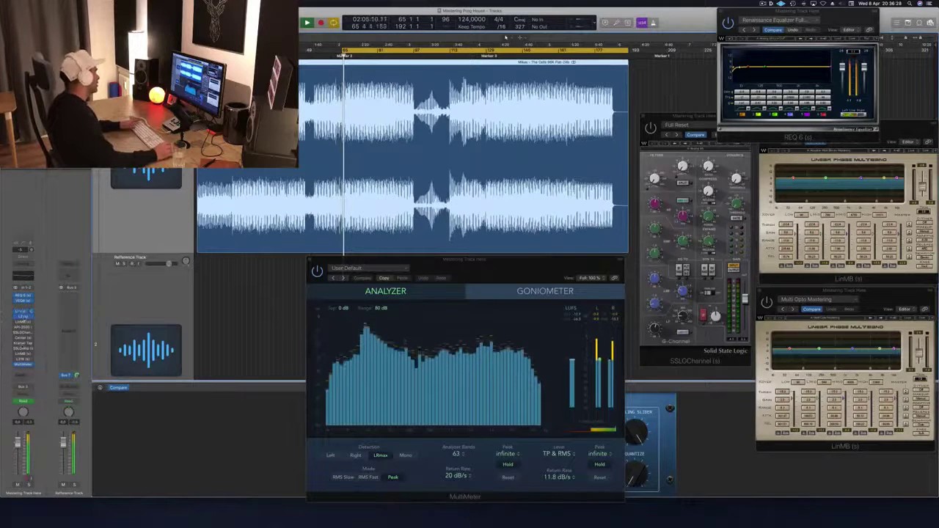
- Reopen the first LinMB multiband with the Adaptive Multi Electro preset and move it clear of the second LinMB window
{"action": "left_click", "coordinate": [23, 323]}
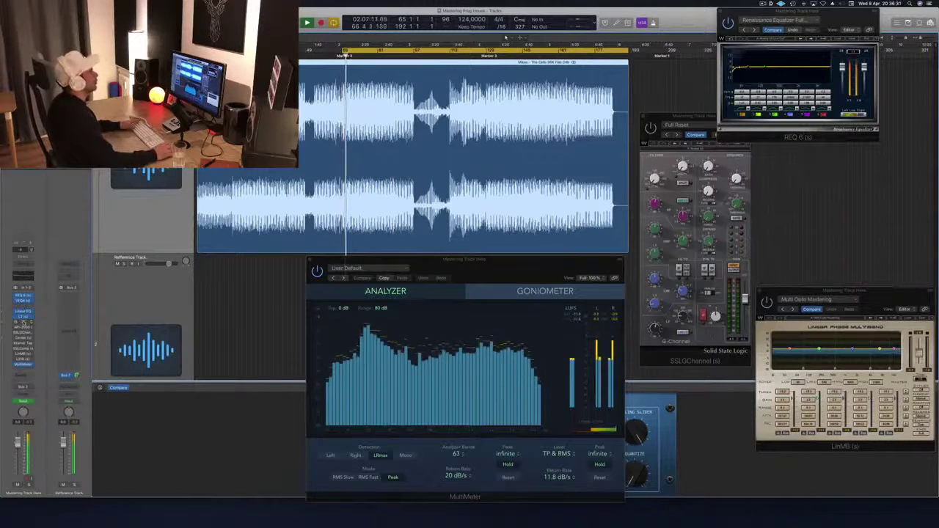
{"action": "left_click", "coordinate": [23, 322]}
{"action": "left_click_drag", "start_coordinate": [893, 136], "coordinate": [786, 142]}
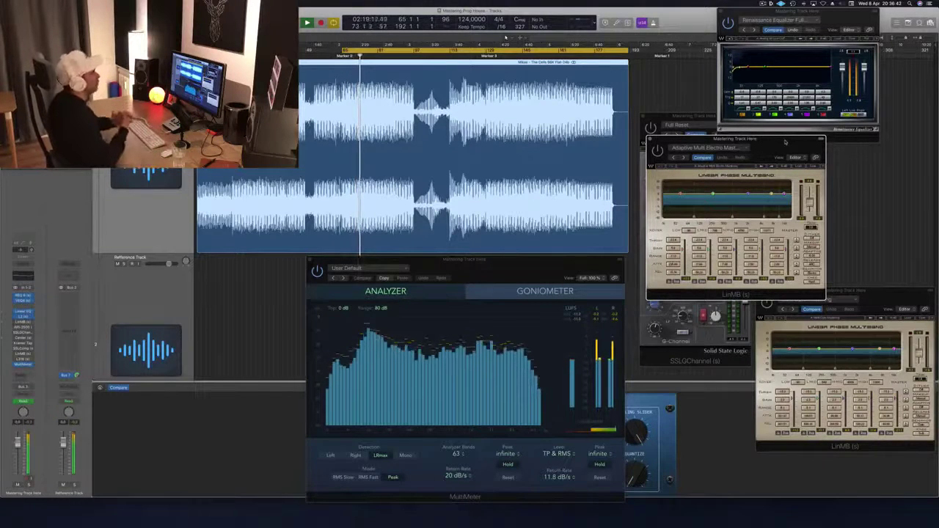
{"action": "left_click_drag", "start_coordinate": [785, 142], "coordinate": [787, 144]}
- Restart the loop from Marker 2, enable the first LinMB to audition it, and move its window below the REQ 6
{"action": "key", "text": "space"}
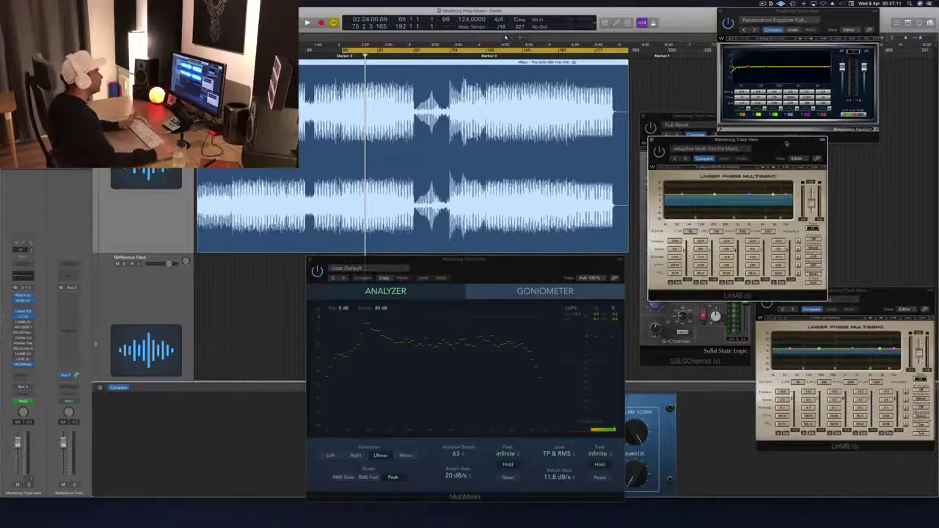
{"action": "key", "text": "space"}
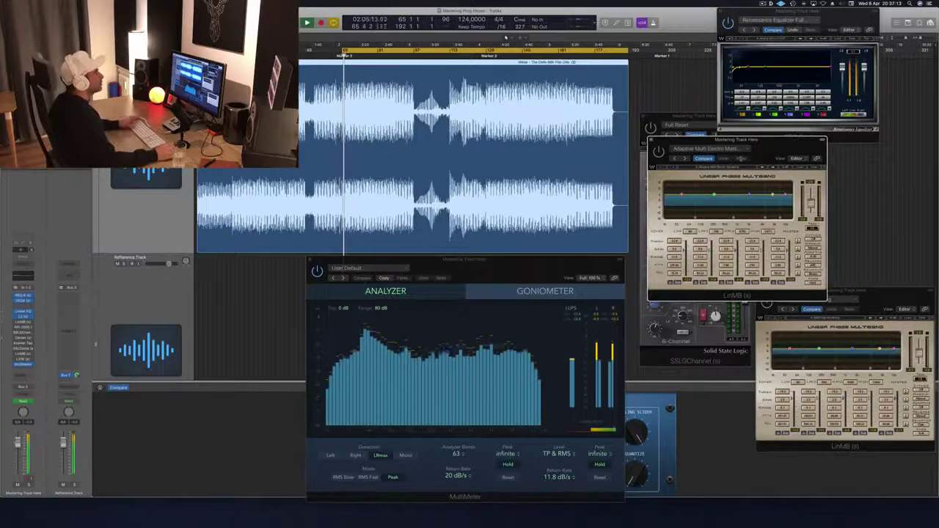
{"action": "left_click_drag", "start_coordinate": [795, 143], "coordinate": [772, 145]}
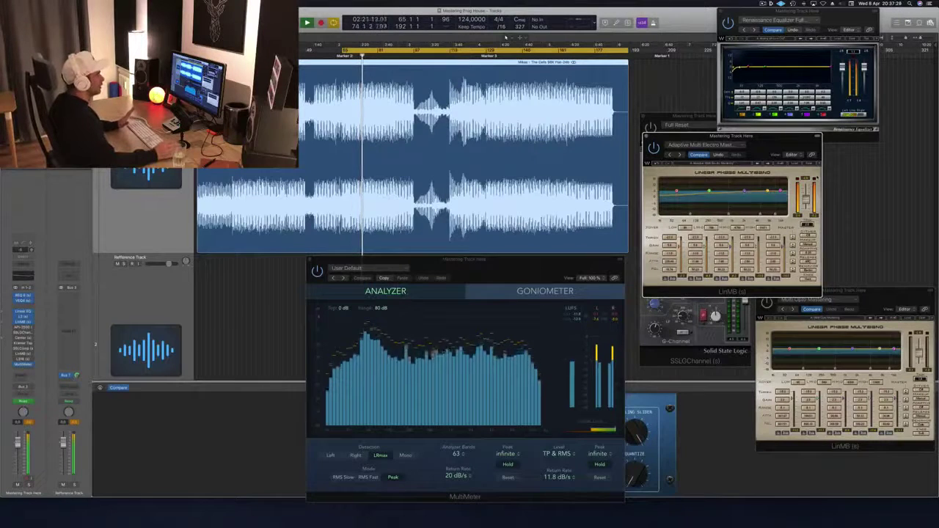
{"action": "left_click_drag", "start_coordinate": [769, 141], "coordinate": [819, 139]}
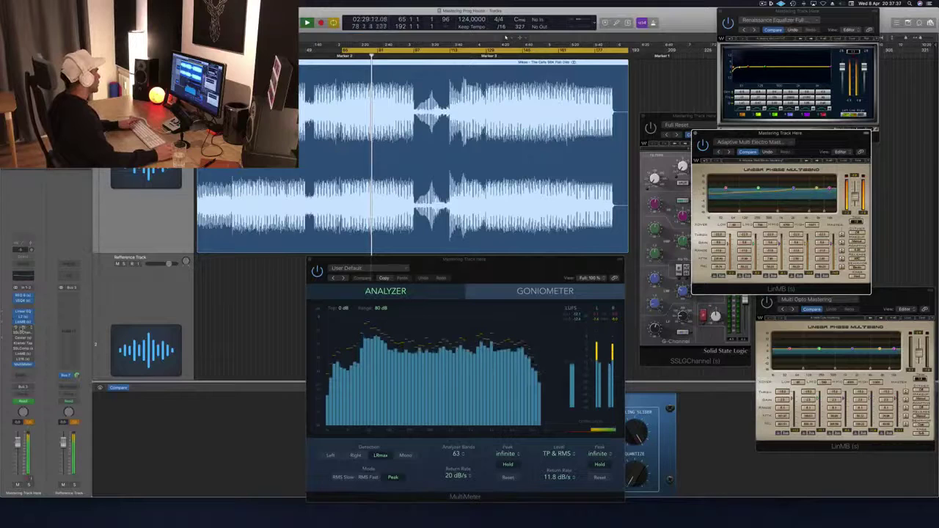
- Enable the API-2500 compressor with the LAVYNE MODERN MASTER preset, nudge its threshold while auditioning it, and close its window
{"action": "left_click_drag", "start_coordinate": [70, 13], "coordinate": [658, 234]}
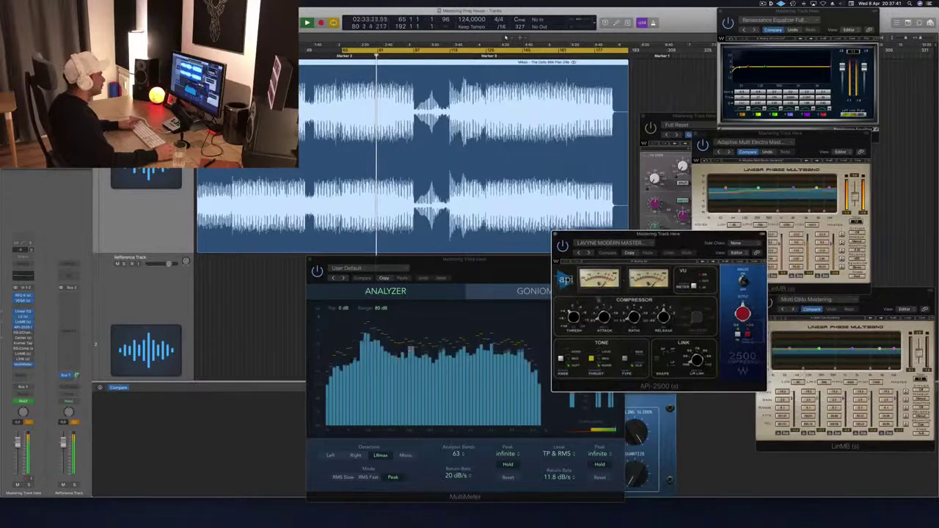
{"action": "left_click_drag", "start_coordinate": [574, 317], "coordinate": [573, 308]}
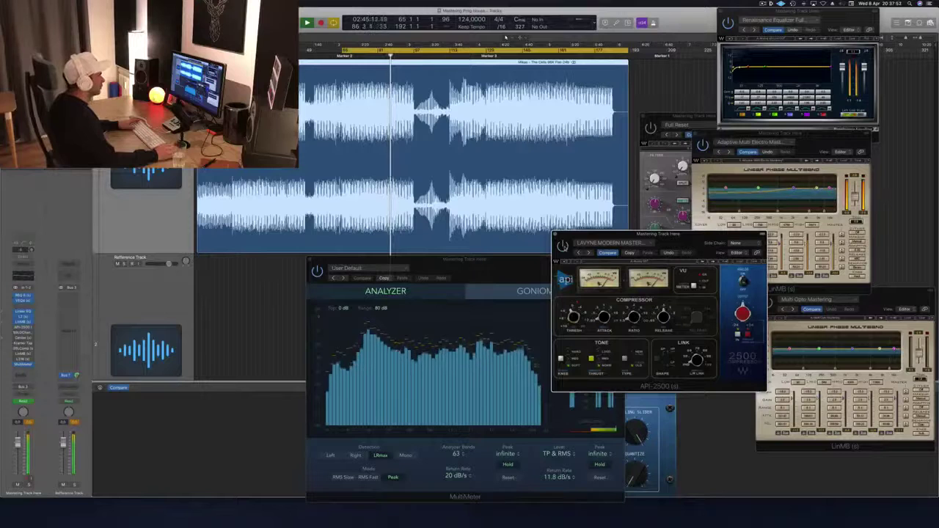
{"action": "left_click_drag", "start_coordinate": [679, 239], "coordinate": [704, 235]}
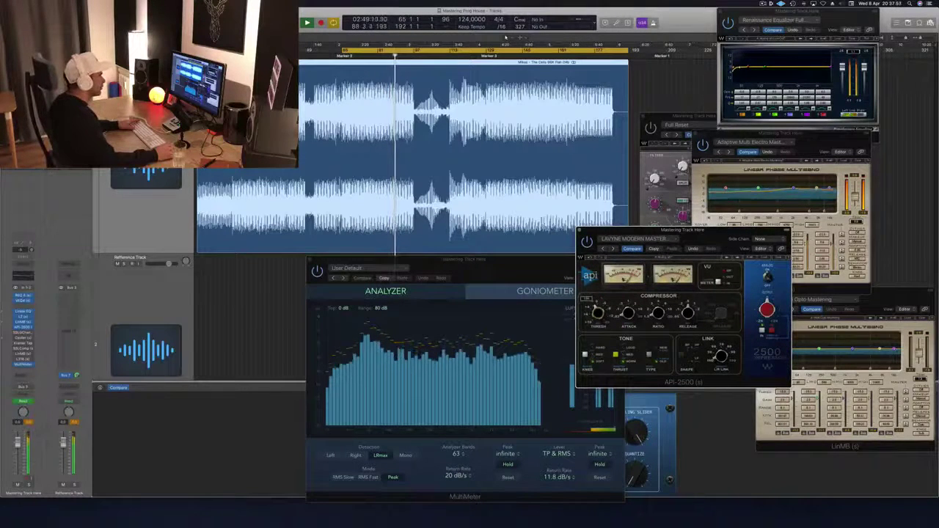
{"action": "left_click", "coordinate": [582, 233]}
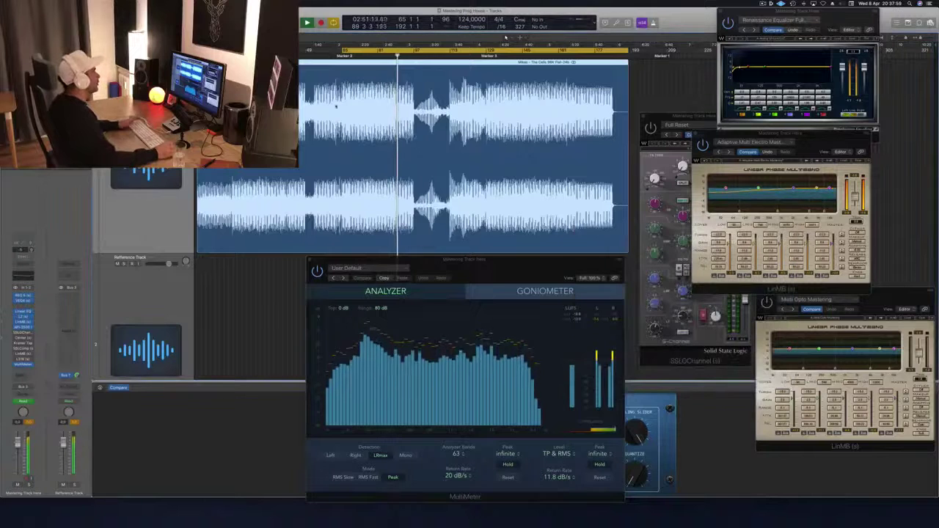
- Restart the loop from Marker 2 and reopen the SSLGChannel on the mastering track, enabling it for audition
{"action": "key", "text": "space"}
{"action": "key", "text": "space"}
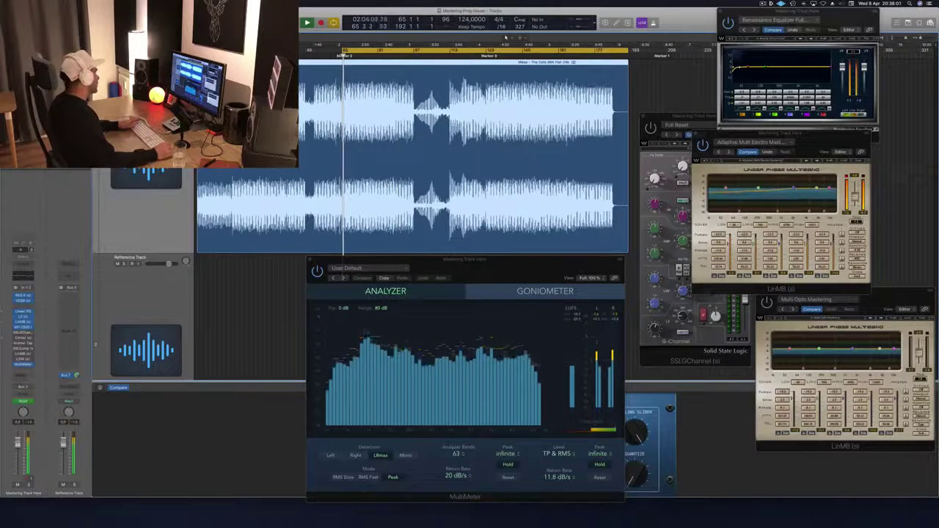
{"action": "key", "text": "super+w"}
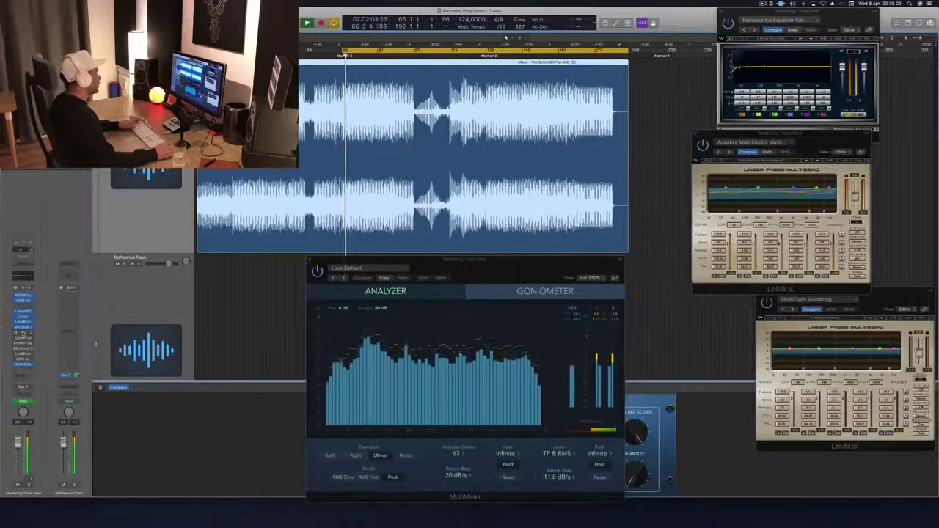
{"action": "left_click", "coordinate": [23, 333]}
{"action": "left_click_drag", "start_coordinate": [710, 118], "coordinate": [657, 117]}
{"action": "key", "text": "space"}
{"action": "key", "text": "space"}
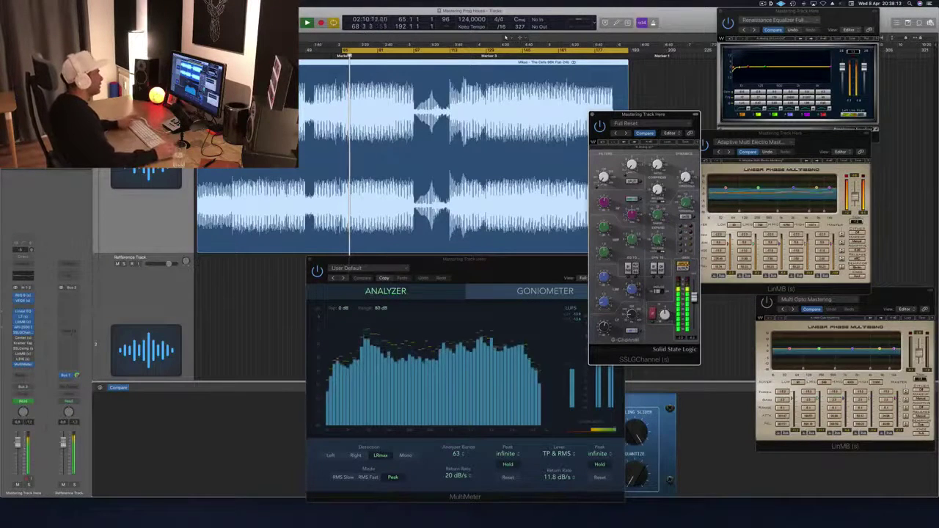
- Spread out the SSLGChannel, the Adaptive Multi Electro LinMB and the MultiMeter so that their controls and meters are clear of each other
{"action": "left_click_drag", "start_coordinate": [682, 117], "coordinate": [723, 77]}
{"action": "left_click", "coordinate": [866, 140]}
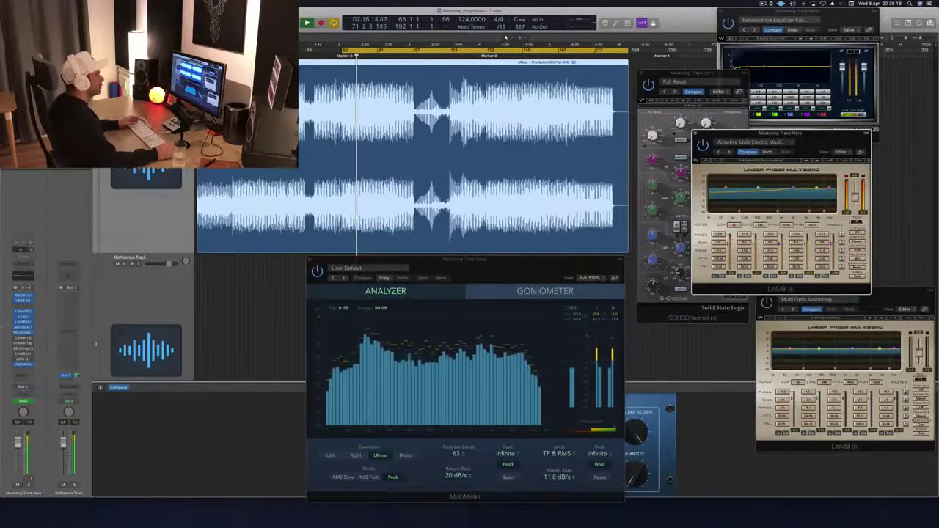
{"action": "left_click_drag", "start_coordinate": [782, 134], "coordinate": [906, 132]}
{"action": "left_click", "coordinate": [735, 226]}
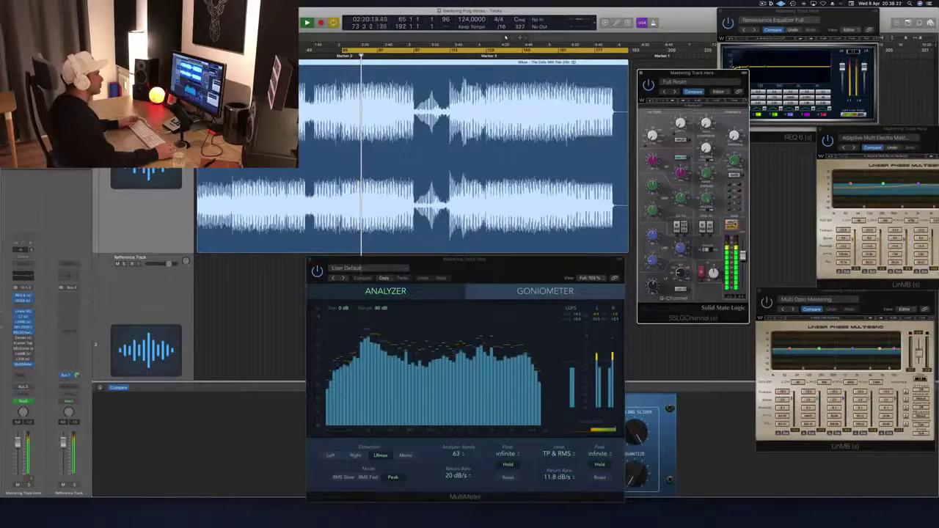
{"action": "left_click_drag", "start_coordinate": [470, 259], "coordinate": [409, 254]}
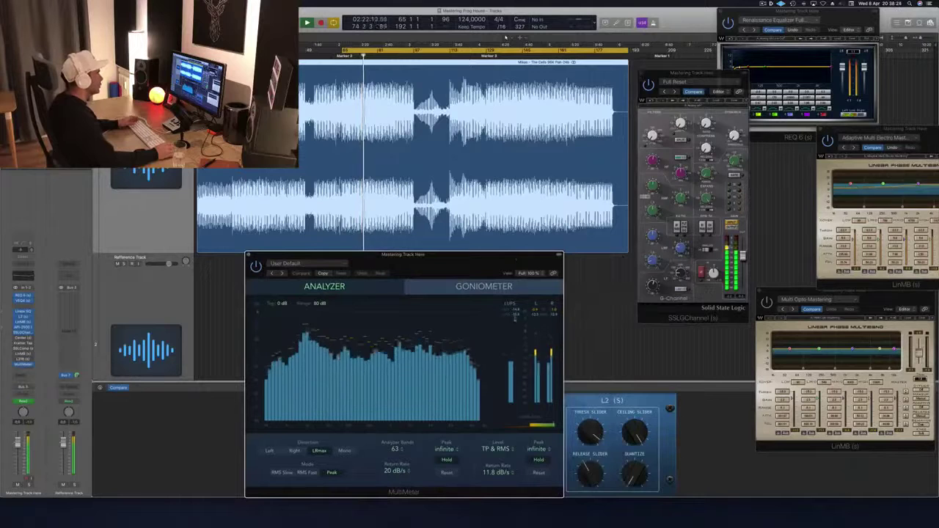
{"action": "left_click_drag", "start_coordinate": [476, 257], "coordinate": [451, 261]}
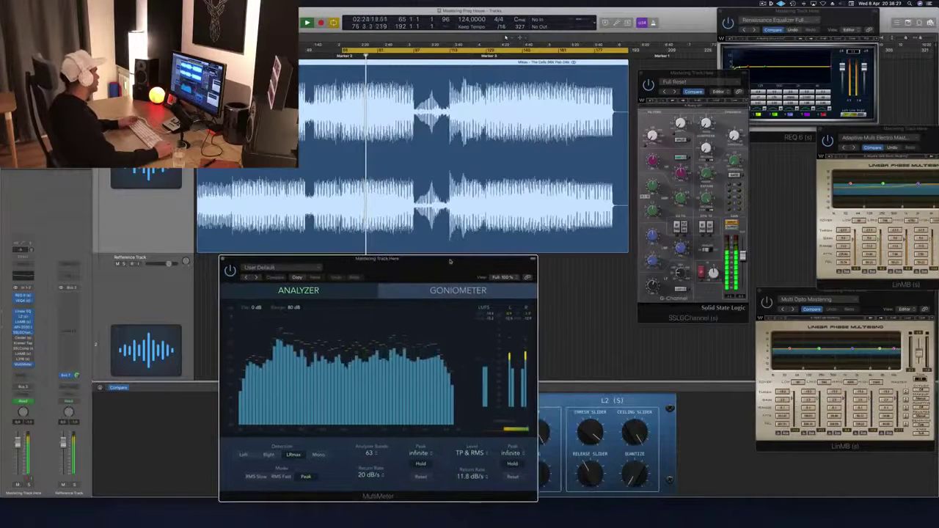
- Open and enable the Center plugin, audition it with the loop restarted from Marker 2, and arrange it beside the MultiMeter
{"action": "left_click", "coordinate": [22, 339]}
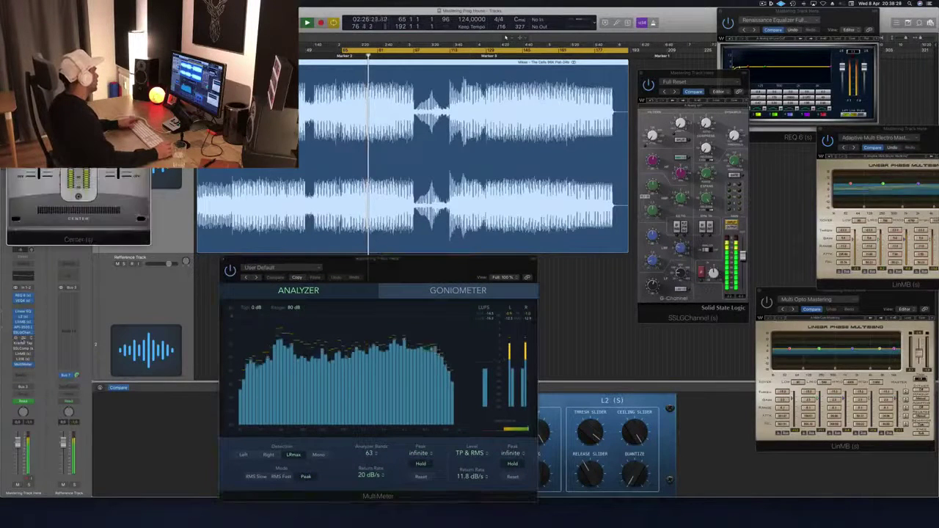
{"action": "left_click_drag", "start_coordinate": [79, 18], "coordinate": [719, 196]}
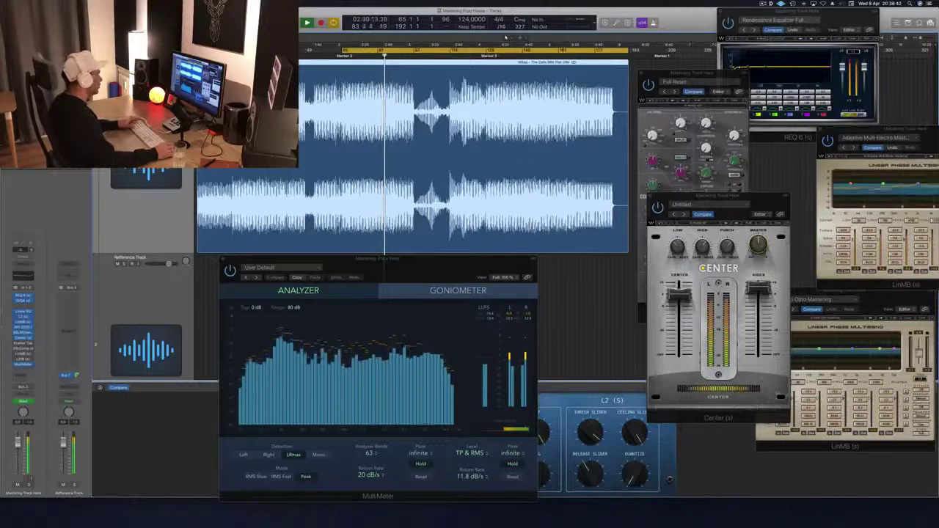
{"action": "left_click_drag", "start_coordinate": [732, 197], "coordinate": [724, 196]}
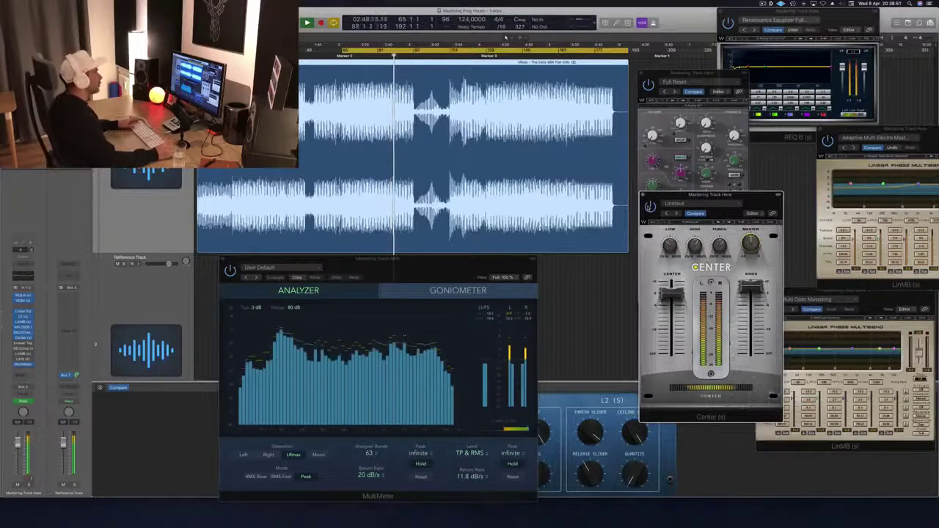
{"action": "key", "text": "space"}
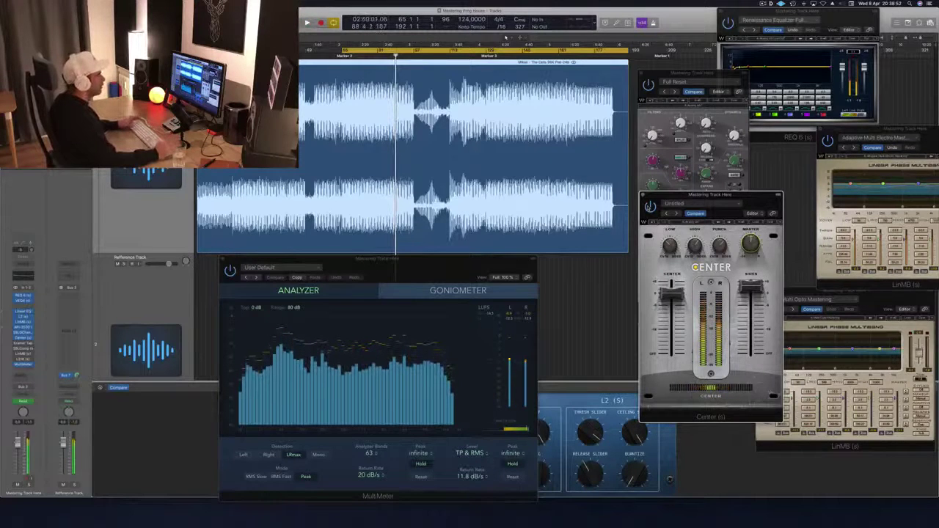
{"action": "key", "text": "space"}
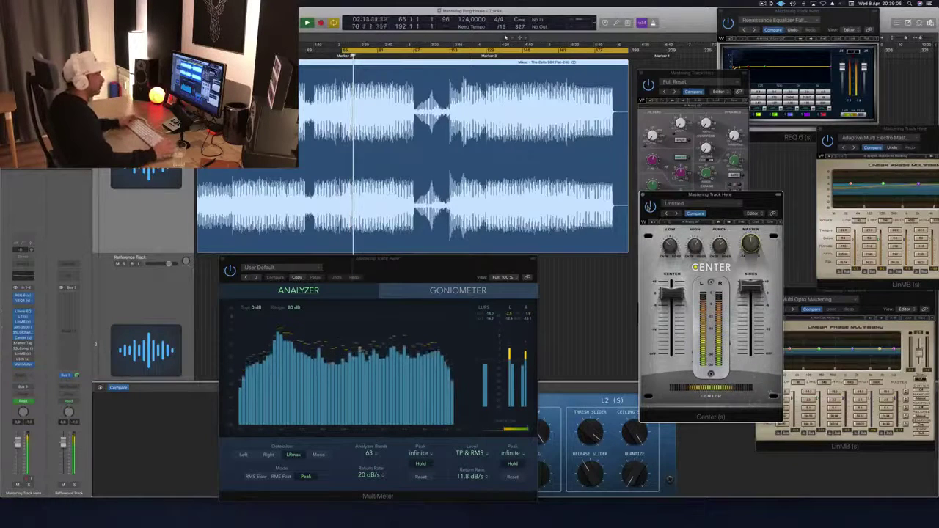
{"action": "left_click_drag", "start_coordinate": [751, 201], "coordinate": [764, 197]}
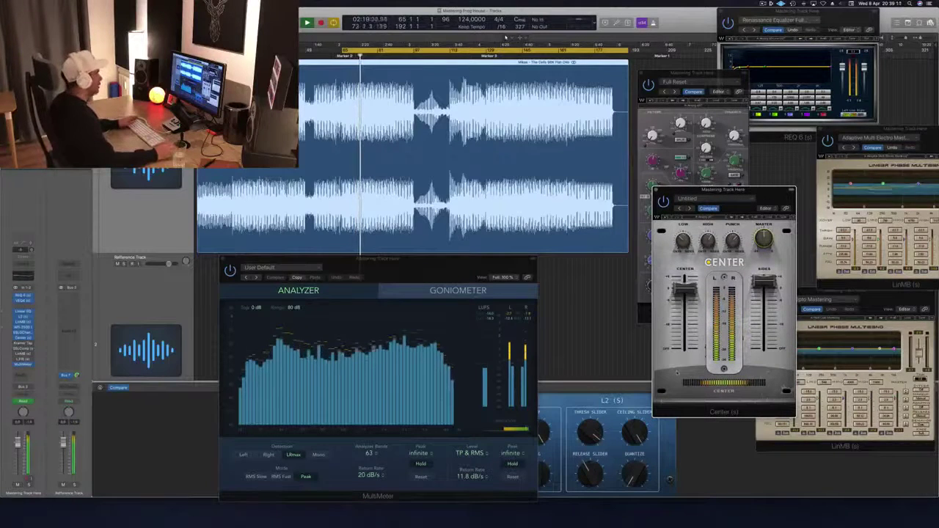
{"action": "left_click_drag", "start_coordinate": [439, 269], "coordinate": [464, 268]}
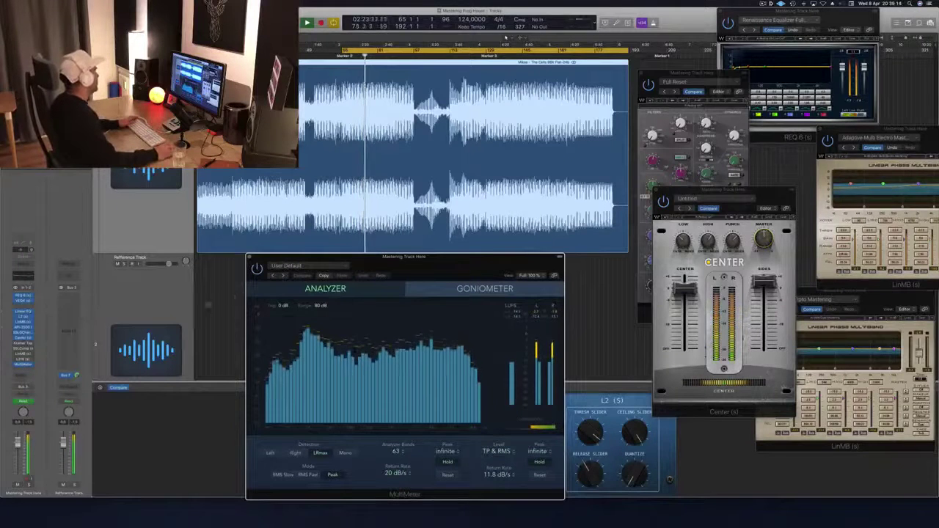
- Open the Kramer Tape with the Mastering Clean and Open preset, enable it to audition its effect, and close its window
{"action": "left_click", "coordinate": [22, 344]}
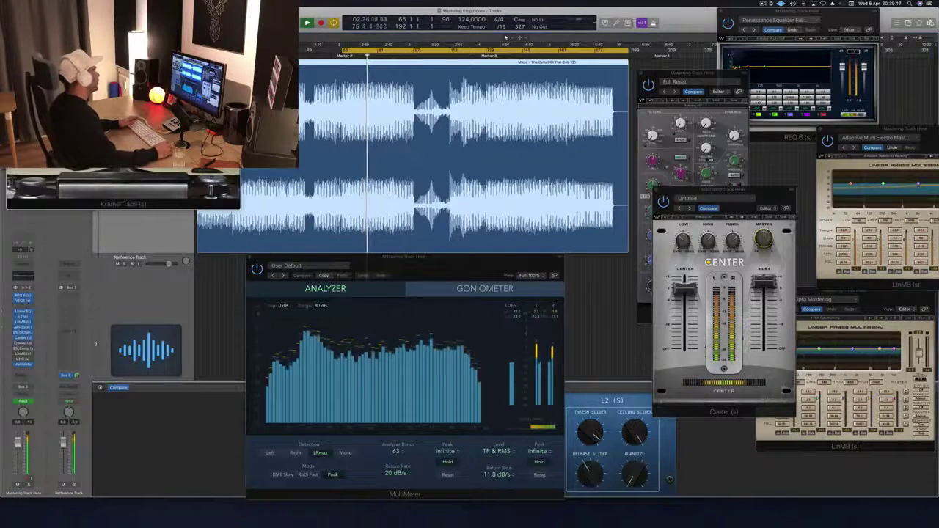
{"action": "left_click_drag", "start_coordinate": [125, 18], "coordinate": [435, 54]}
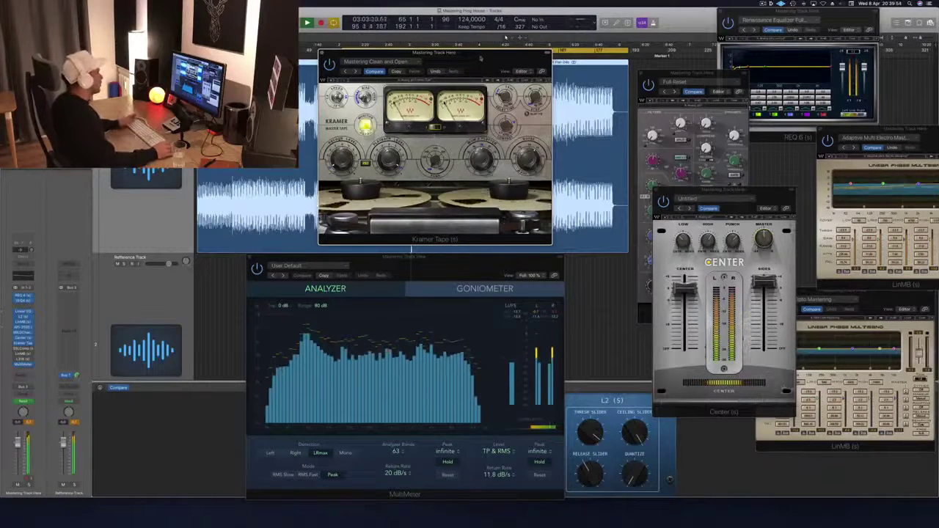
{"action": "left_click_drag", "start_coordinate": [471, 56], "coordinate": [579, 61]}
{"action": "key", "text": "super+w"}
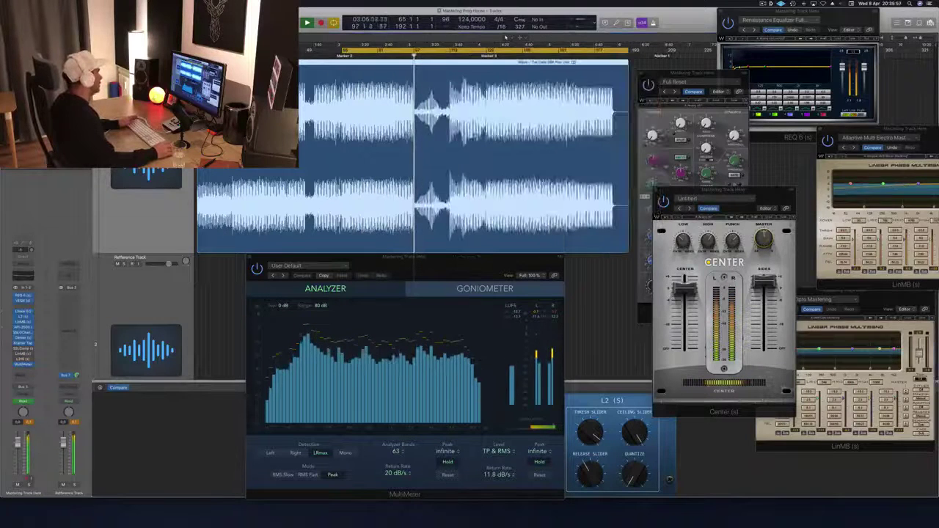
- Restart the loop from Marker 2, enable the SSLComp with the Mastering preset, and check its make-up setting
{"action": "key", "text": "space"}
{"action": "key", "text": "space"}
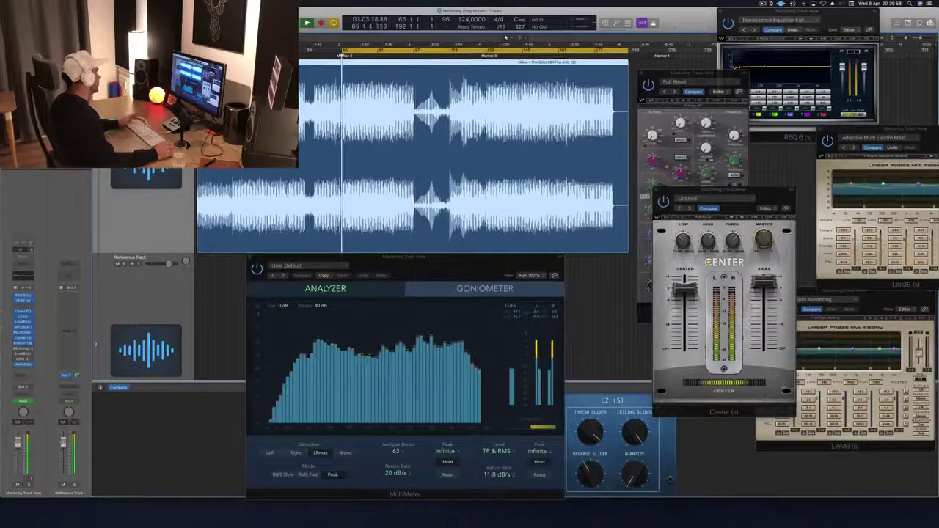
{"action": "left_click", "coordinate": [23, 349]}
{"action": "left_click_drag", "start_coordinate": [33, 18], "coordinate": [695, 166]}
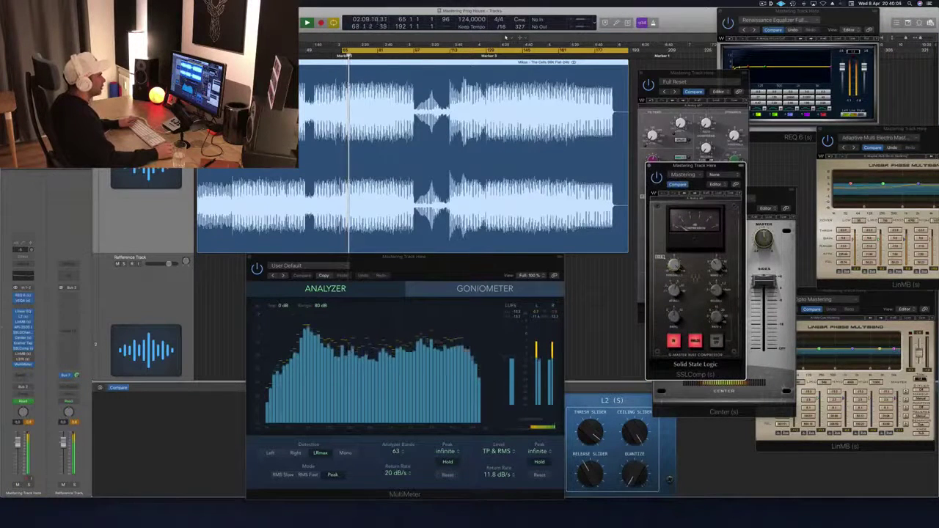
{"action": "left_click_drag", "start_coordinate": [699, 167], "coordinate": [703, 168]}
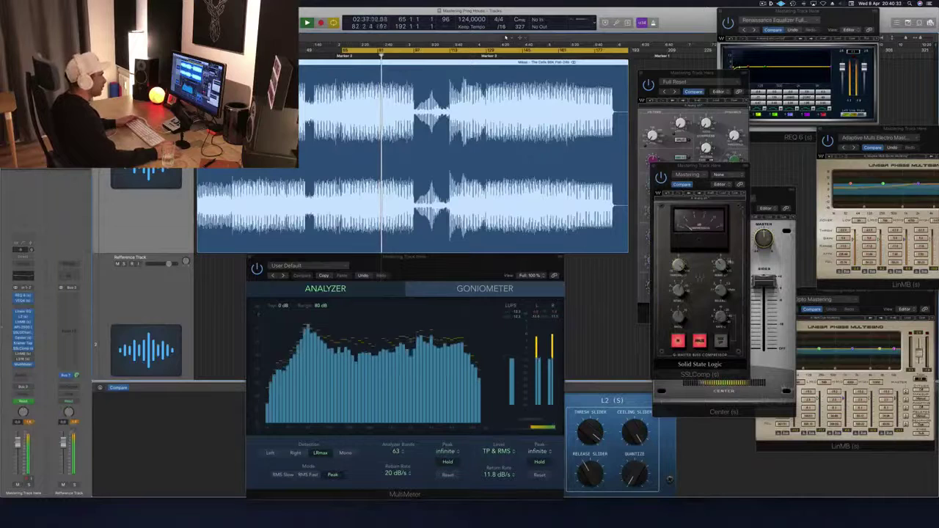
{"action": "left_click", "coordinate": [722, 265]}
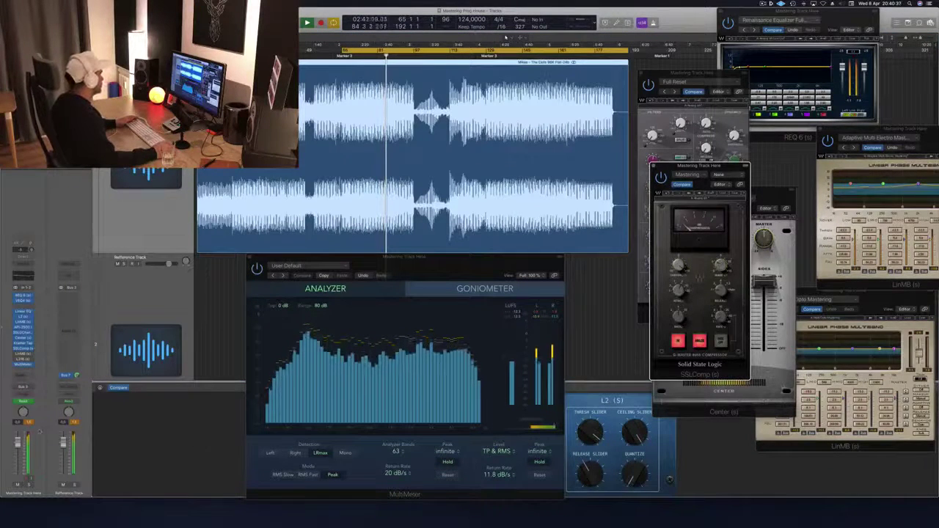
{"action": "left_click", "coordinate": [722, 265]}
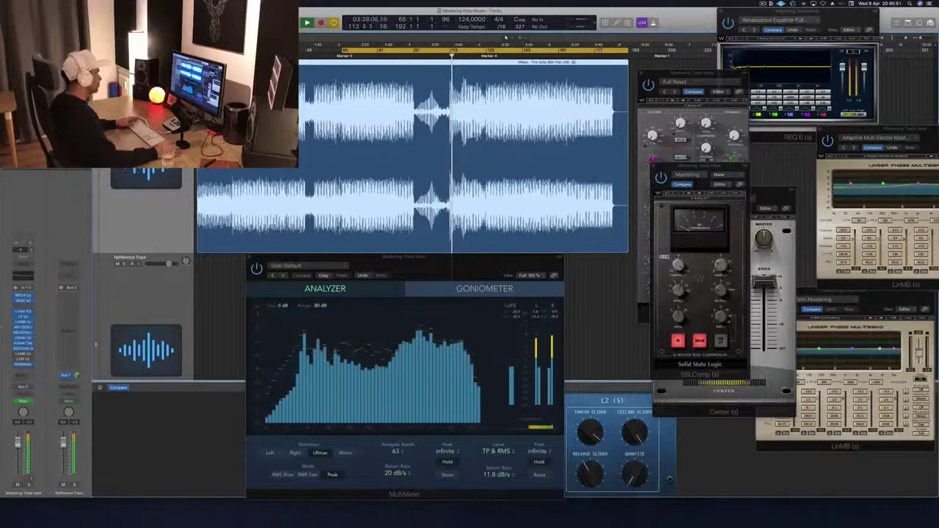
- Continue playback from Marker 3 and reopen the Multi Opto Mastering LinMB, enabling it and placing it below the raised SSLComp
{"action": "key", "text": "alt+period"}
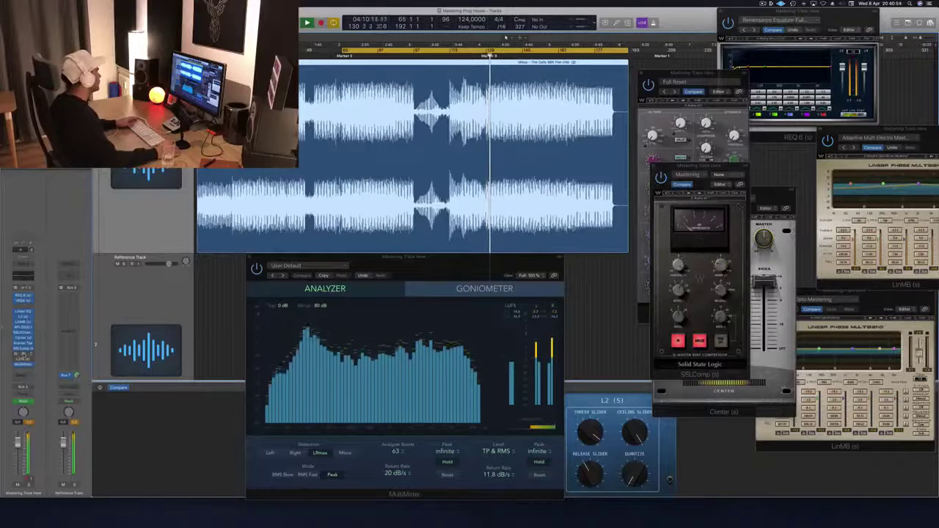
{"action": "left_click", "coordinate": [23, 356]}
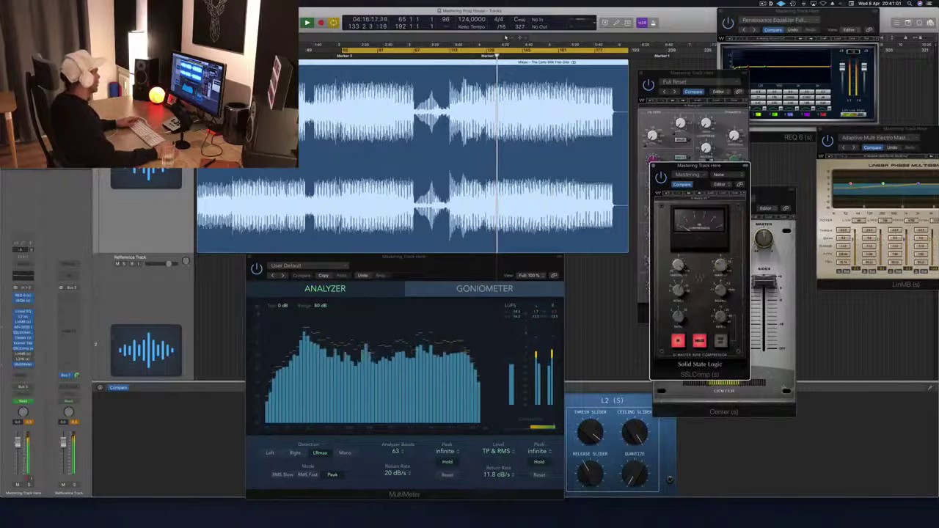
{"action": "left_click_drag", "start_coordinate": [715, 167], "coordinate": [715, 50]}
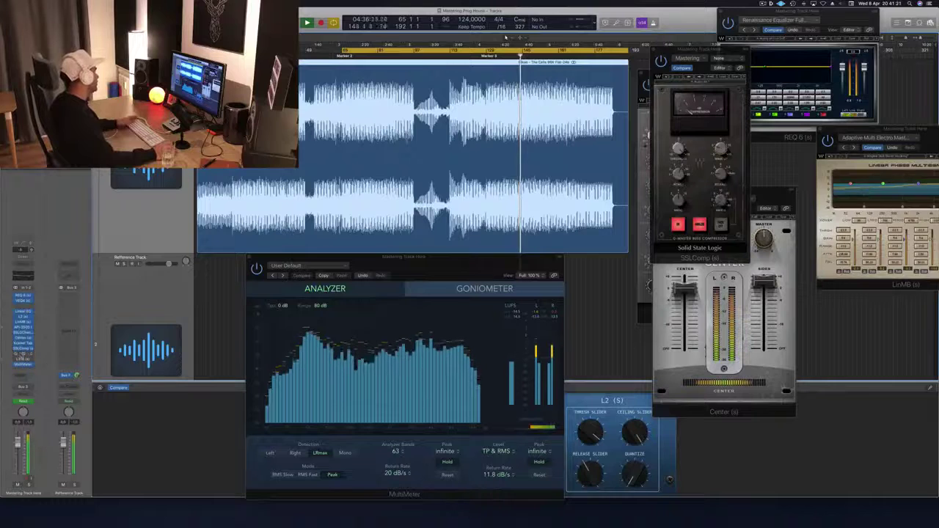
{"action": "left_click", "coordinate": [22, 358]}
{"action": "left_click_drag", "start_coordinate": [897, 300], "coordinate": [779, 146]}
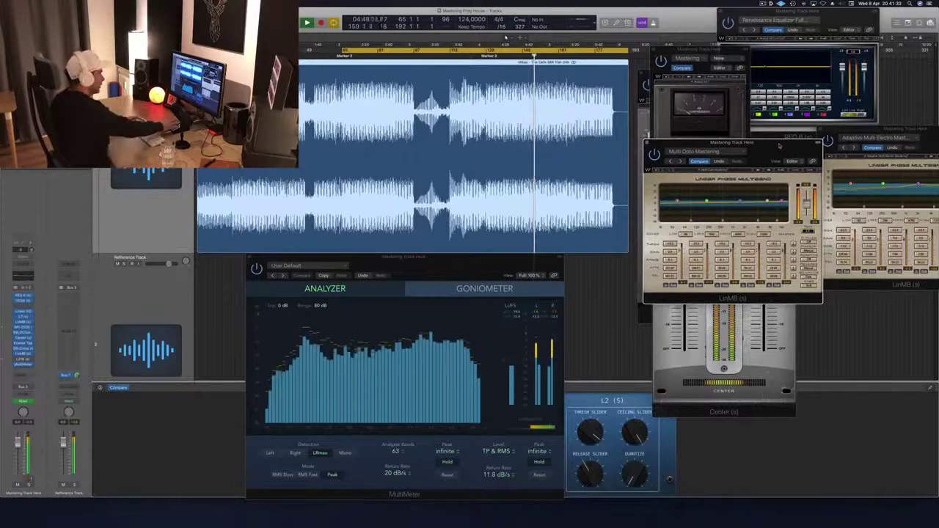
- Arrange the Adaptive Multi Electro LinMB above the Multi Opto Mastering LinMB to compare the two multibands
{"action": "left_click_drag", "start_coordinate": [914, 131], "coordinate": [876, 143]}
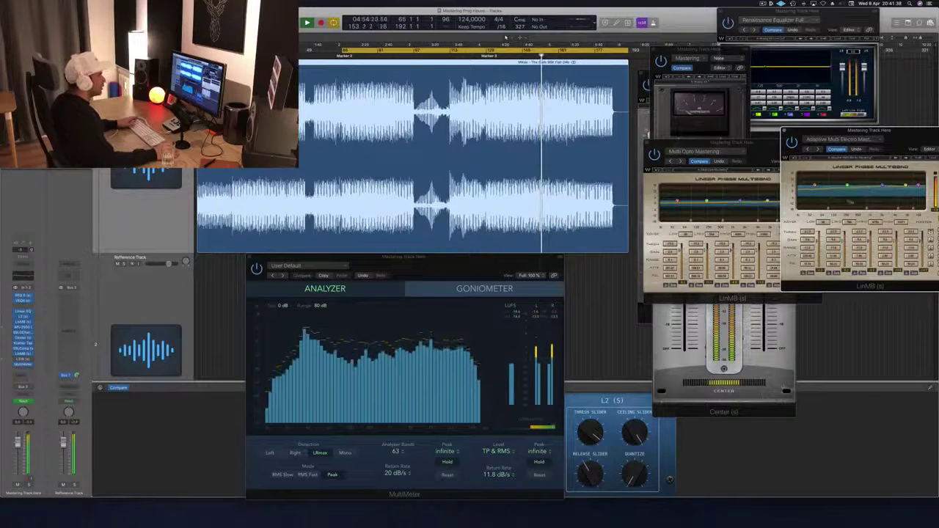
{"action": "left_click_drag", "start_coordinate": [690, 142], "coordinate": [639, 130]}
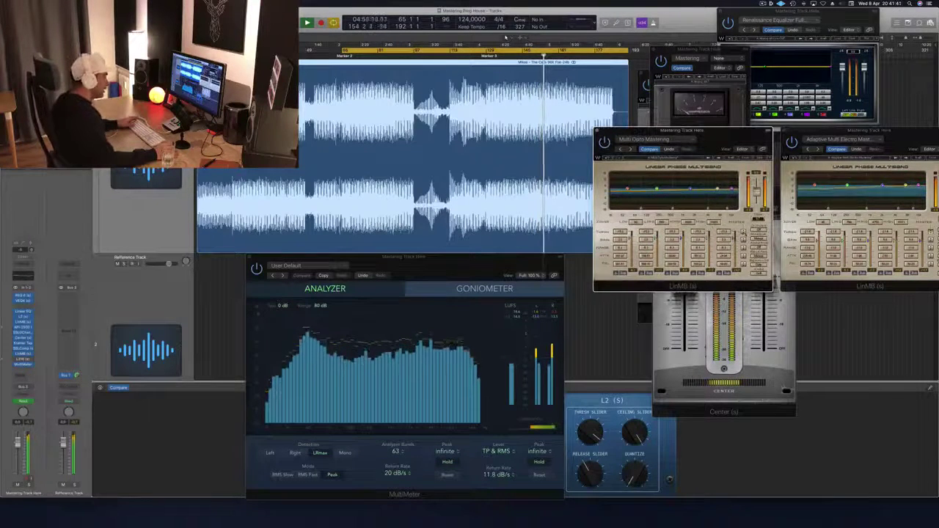
{"action": "left_click_drag", "start_coordinate": [725, 134], "coordinate": [714, 273]}
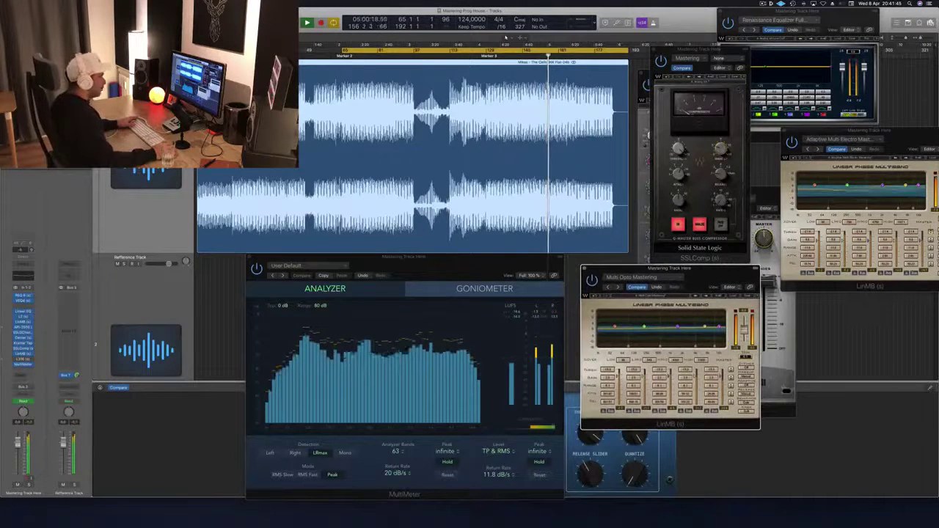
{"action": "left_click_drag", "start_coordinate": [873, 139], "coordinate": [837, 84]}
{"action": "left_click_drag", "start_coordinate": [705, 268], "coordinate": [814, 260]}
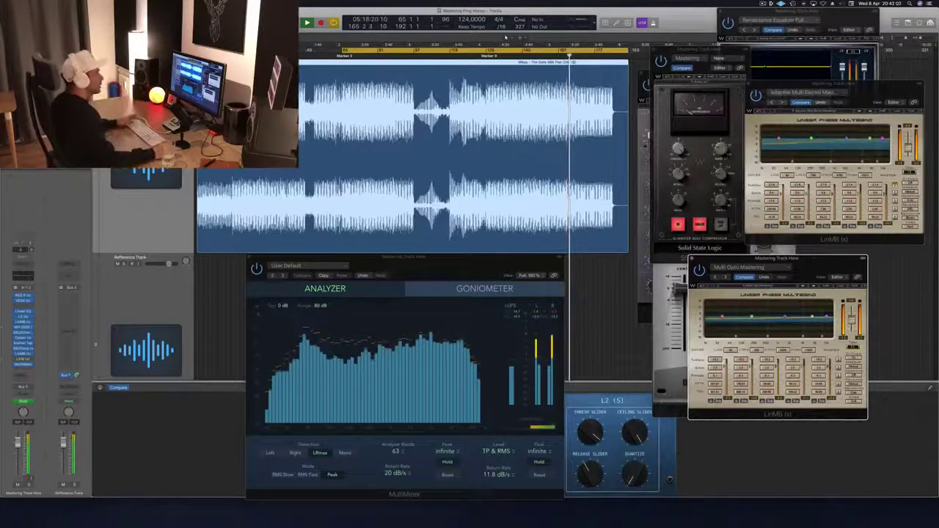
{"action": "left_click_drag", "start_coordinate": [873, 90], "coordinate": [859, 56]}
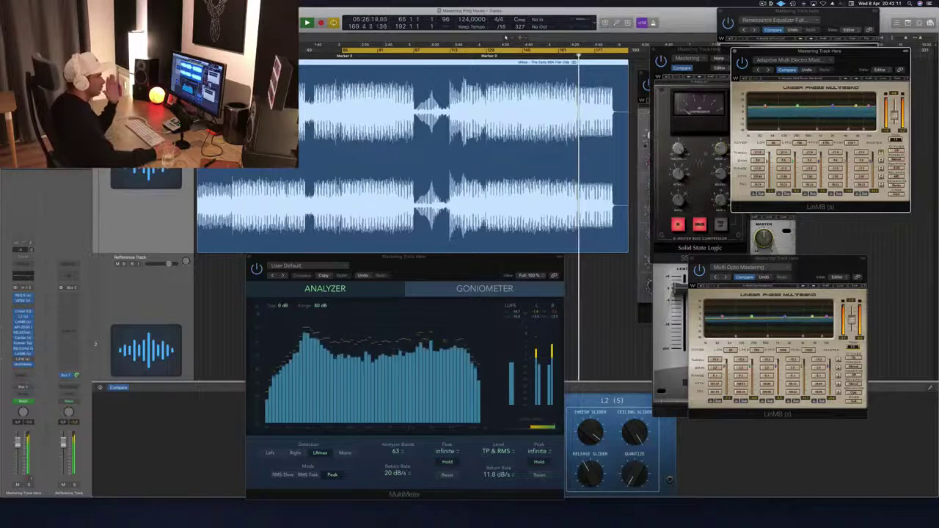
- Align the Adaptive Multi Electro LinMB over the Multi Opto one, and cue Marker 2 with the L316's Basic 1 preset in view
{"action": "left_click_drag", "start_coordinate": [863, 58], "coordinate": [818, 93]}
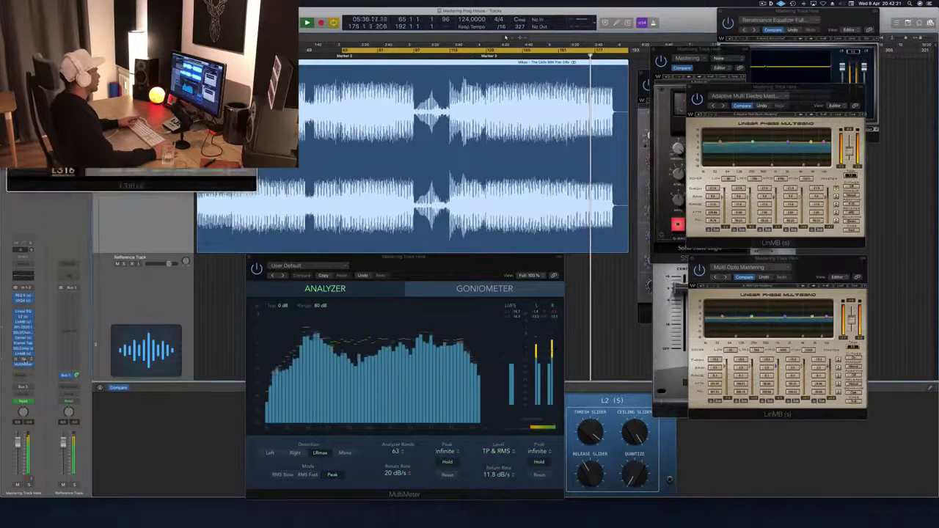
{"action": "left_click_drag", "start_coordinate": [778, 163], "coordinate": [811, 154]}
{"action": "left_click", "coordinate": [342, 55]}
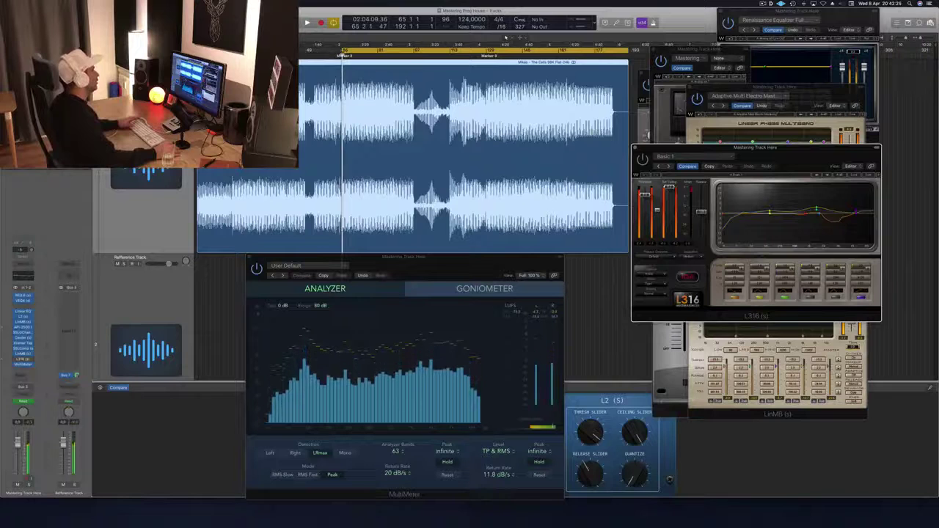
{"action": "key", "text": "space"}
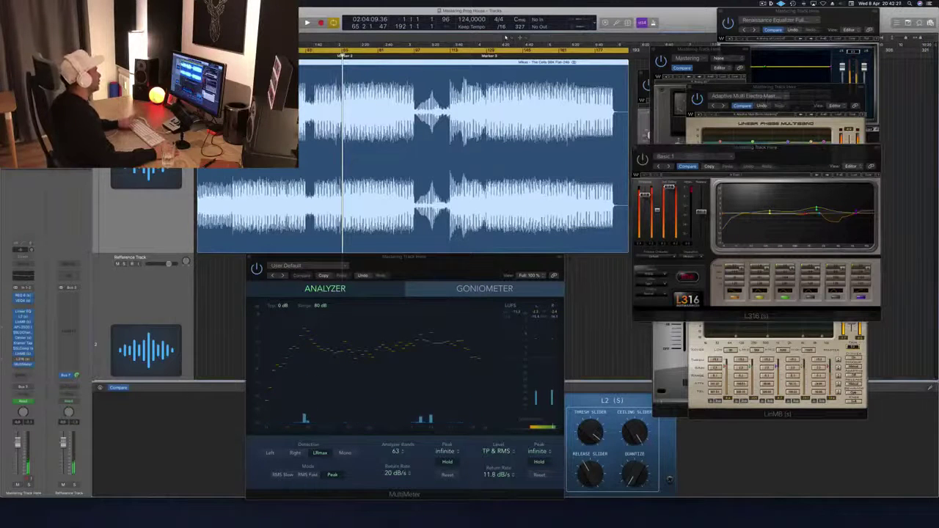
- Play the track from the beginning with the L316 enabled and lower its threshold while checking the level on the MultiMeter
{"action": "key", "text": "space"}
{"action": "left_click_drag", "start_coordinate": [794, 153], "coordinate": [768, 154]}
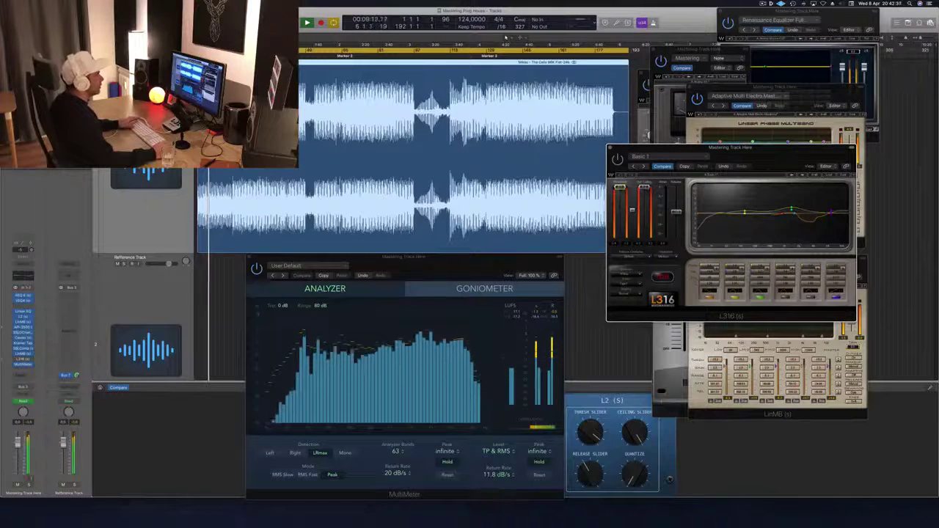
{"action": "left_click_drag", "start_coordinate": [833, 151], "coordinate": [877, 134]}
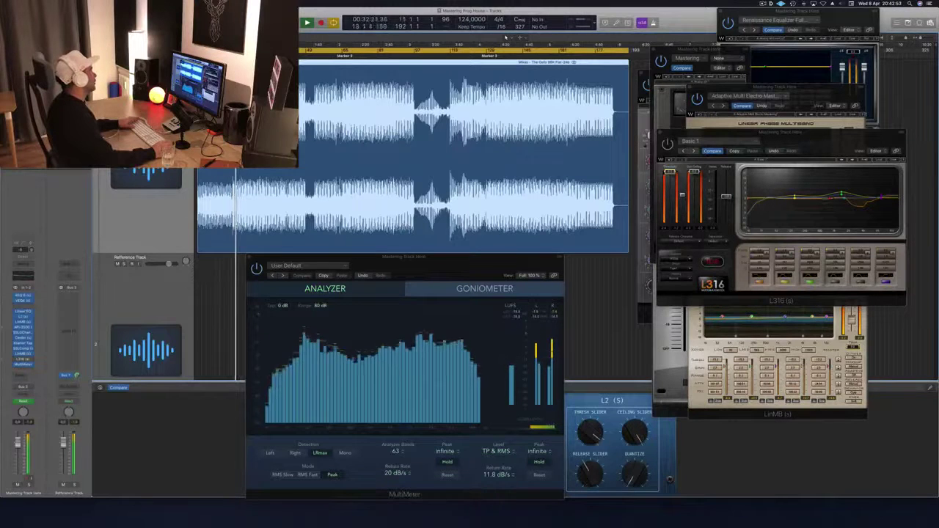
{"action": "left_click_drag", "start_coordinate": [809, 144], "coordinate": [753, 138]}
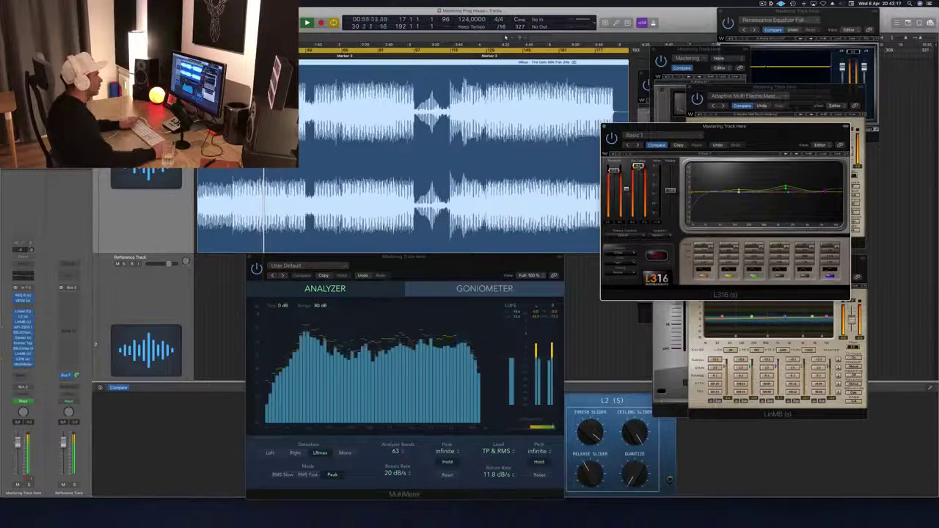
{"action": "left_click", "coordinate": [517, 318]}
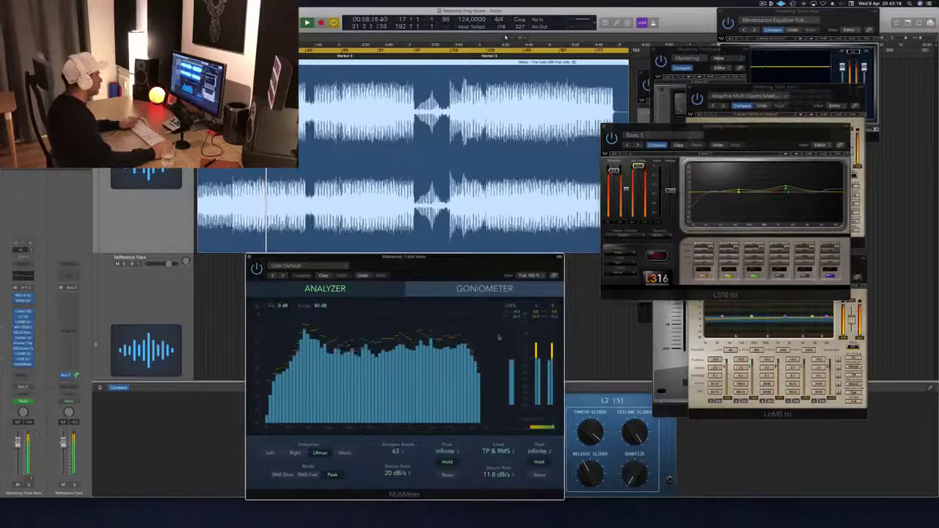
{"action": "left_click", "coordinate": [618, 172]}
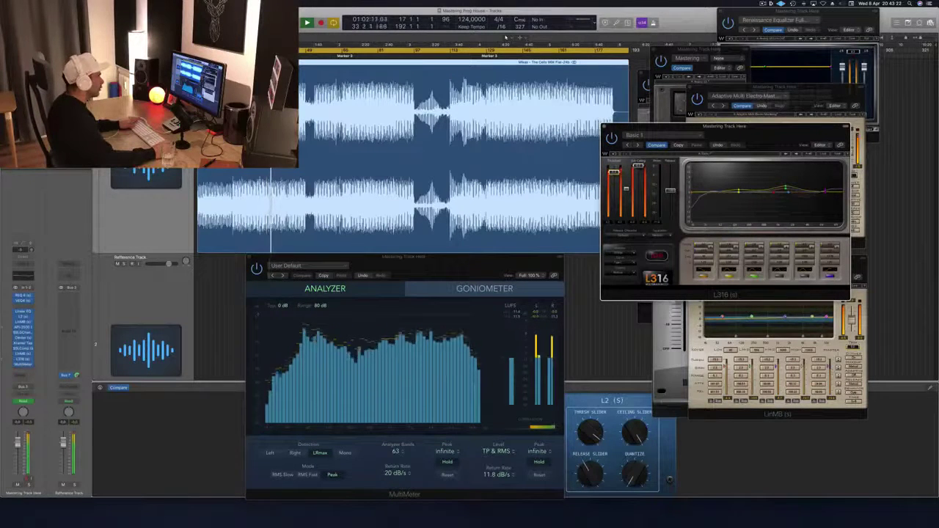
- Arrange the MultiMeter and the L316 side by side below the waveform
{"action": "left_click_drag", "start_coordinate": [502, 264], "coordinate": [497, 219]}
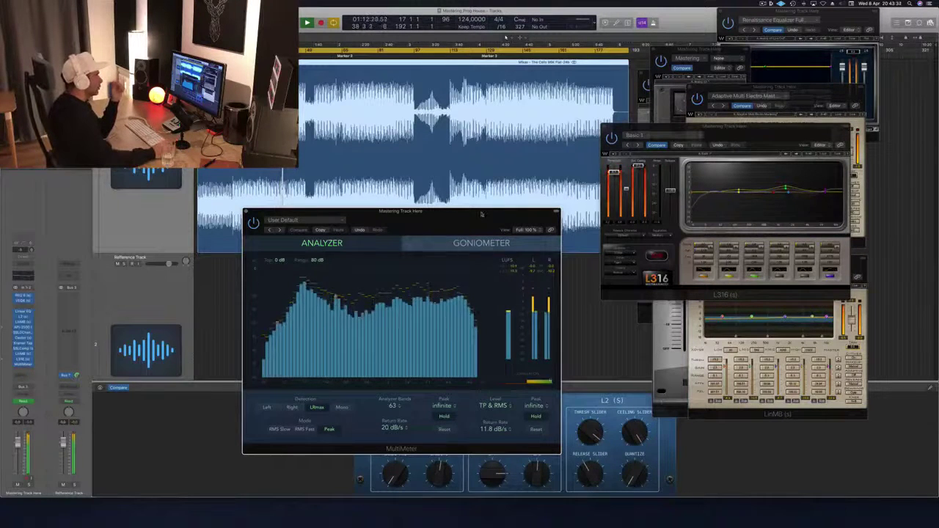
{"action": "left_click_drag", "start_coordinate": [481, 215], "coordinate": [499, 229]}
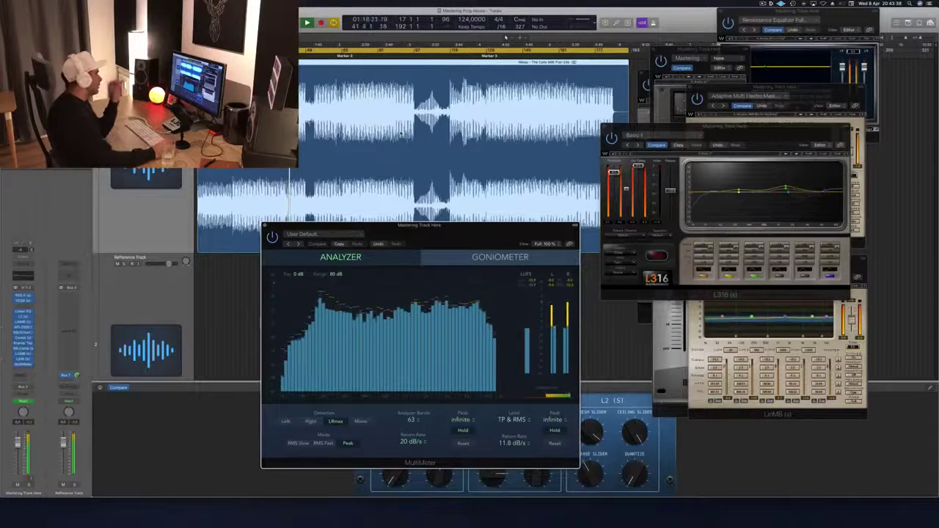
{"action": "left_click_drag", "start_coordinate": [428, 234], "coordinate": [354, 222]}
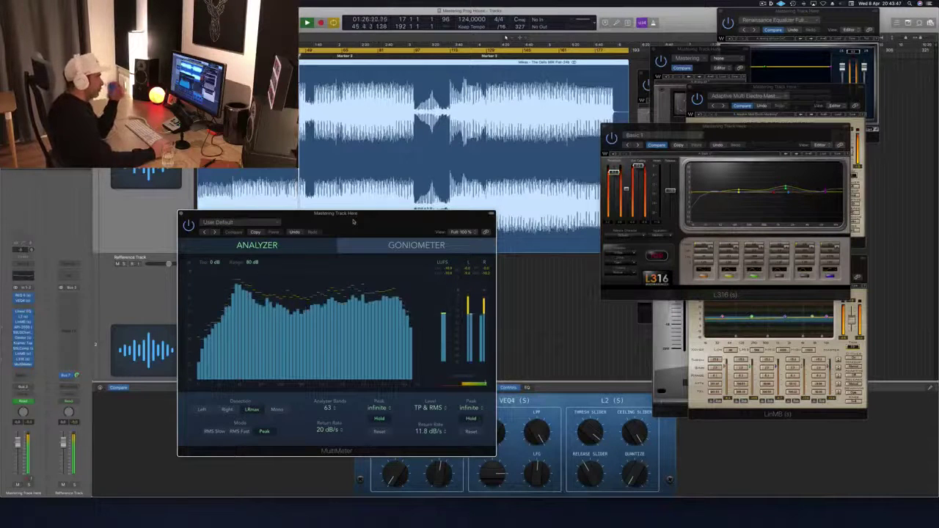
{"action": "left_click_drag", "start_coordinate": [353, 221], "coordinate": [414, 229]}
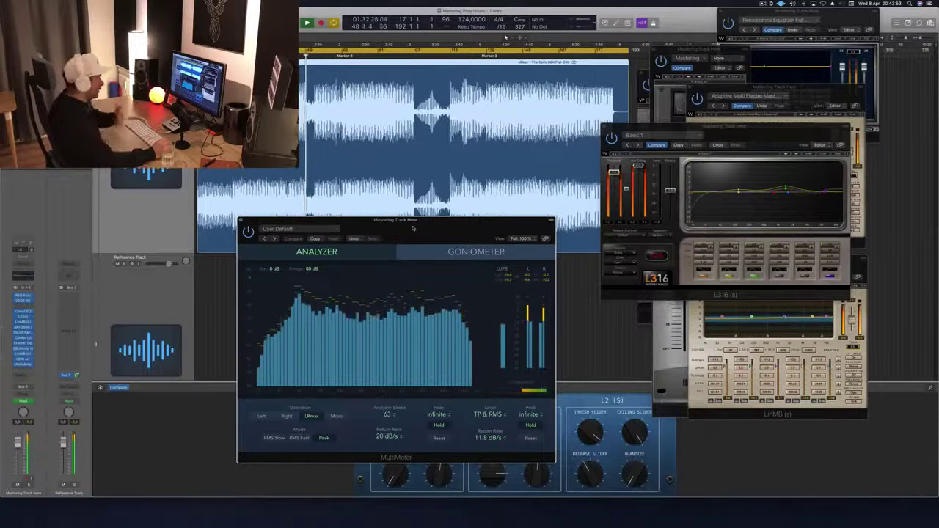
{"action": "left_click_drag", "start_coordinate": [413, 228], "coordinate": [388, 221]}
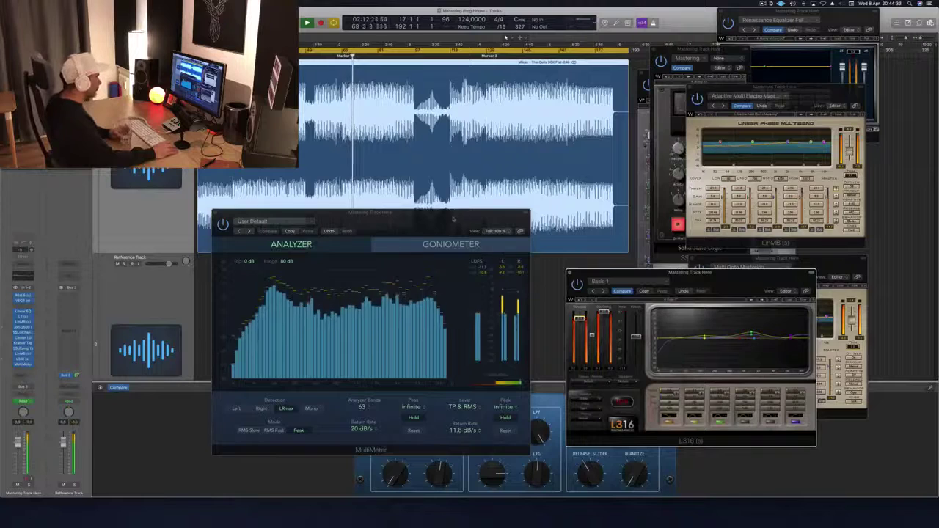
{"action": "left_click_drag", "start_coordinate": [692, 273], "coordinate": [636, 251]}
{"action": "left_click_drag", "start_coordinate": [448, 244], "coordinate": [448, 264]}
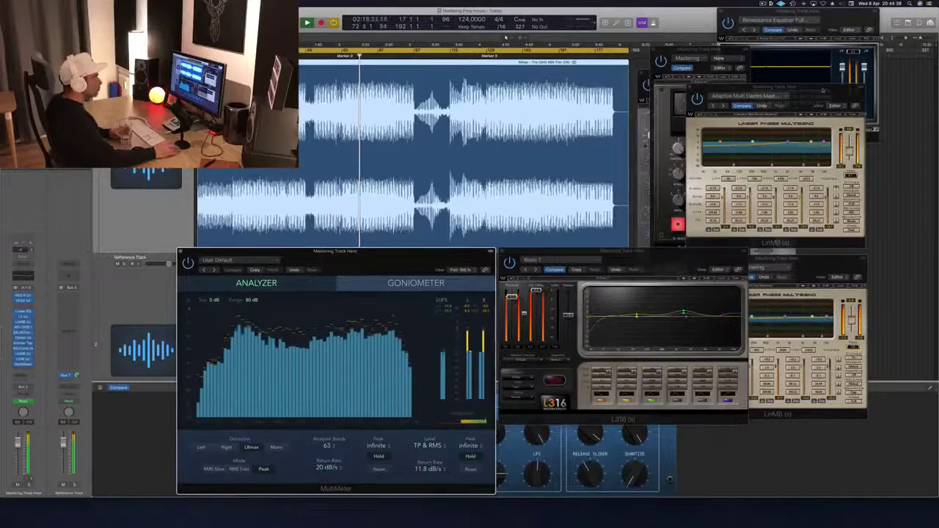
- Move the Adaptive Multi Electro LinMB and the SSLComp aside, and close the Center and SSL G-Channel windows
{"action": "left_click_drag", "start_coordinate": [741, 88], "coordinate": [844, 113]}
{"action": "left_click_drag", "start_coordinate": [701, 50], "coordinate": [789, 62]}
{"action": "mouse_move", "coordinate": [703, 191]}
{"action": "left_mouse_down"}
{"action": "mouse_move", "coordinate": [730, 197]}
{"action": "mouse_move", "coordinate": [694, 202]}
{"action": "left_mouse_up"}
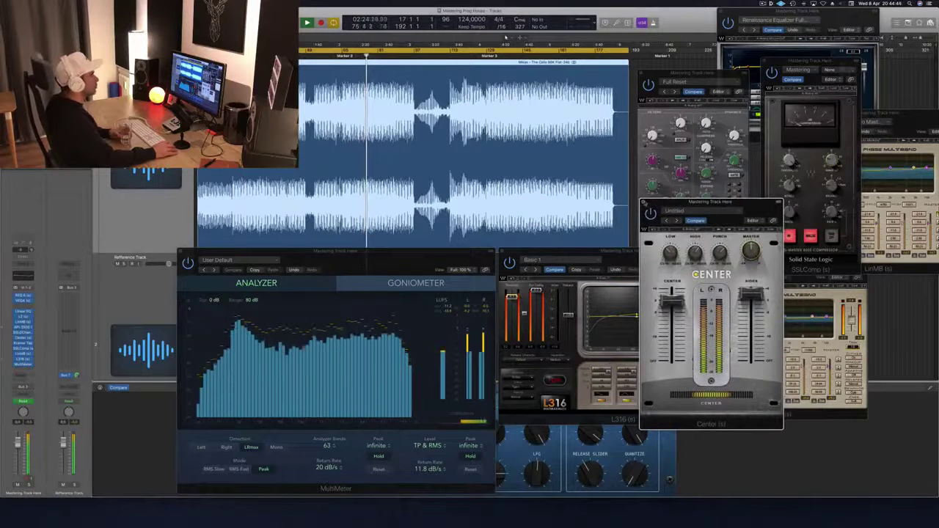
{"action": "left_click", "coordinate": [645, 202]}
{"action": "left_click", "coordinate": [688, 73]}
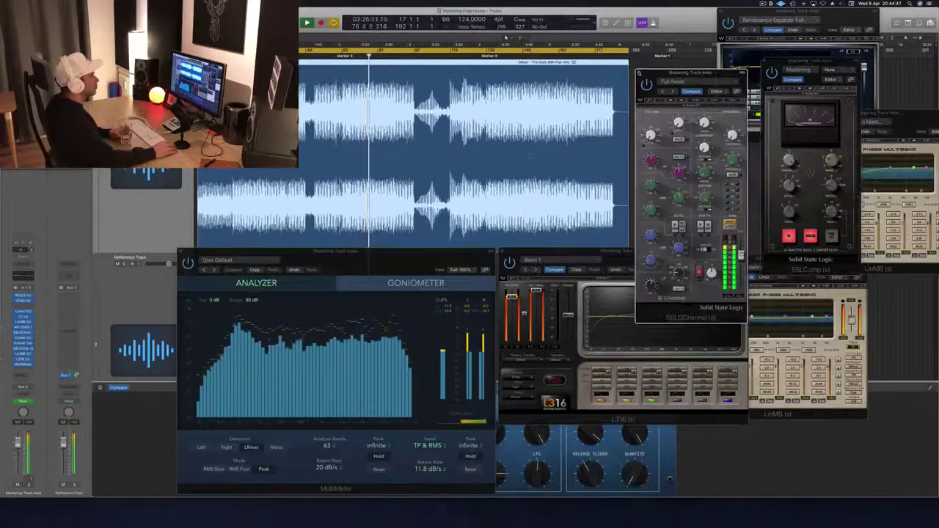
{"action": "key", "text": "super+w"}
- Place the SSLComp above the L316 and the Multi Opto Mastering LinMB directly beside the L316
{"action": "left_click_drag", "start_coordinate": [778, 62], "coordinate": [655, 16]}
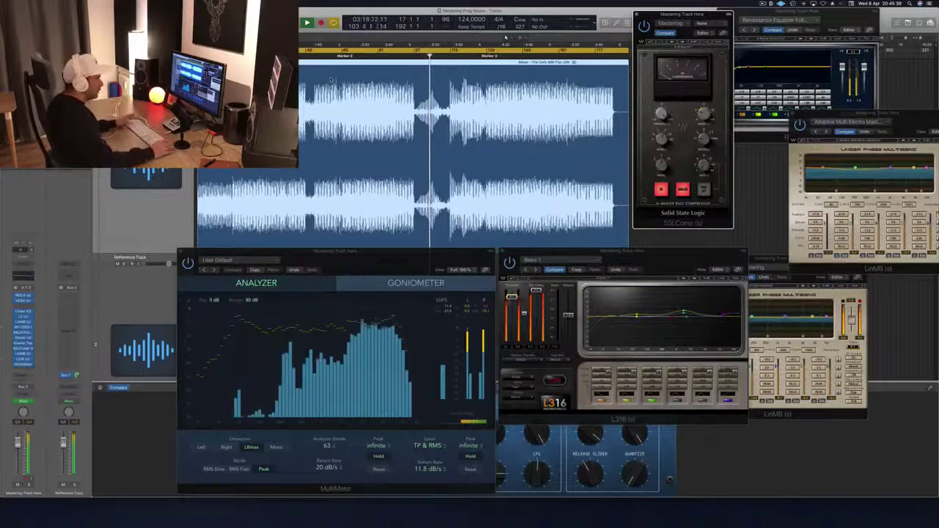
{"action": "left_click", "coordinate": [760, 258]}
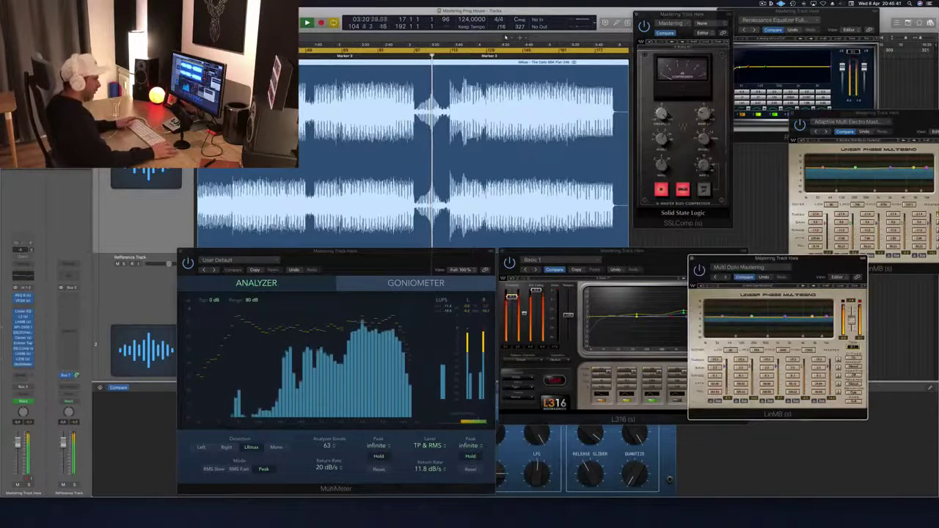
{"action": "left_click_drag", "start_coordinate": [818, 265], "coordinate": [881, 259]}
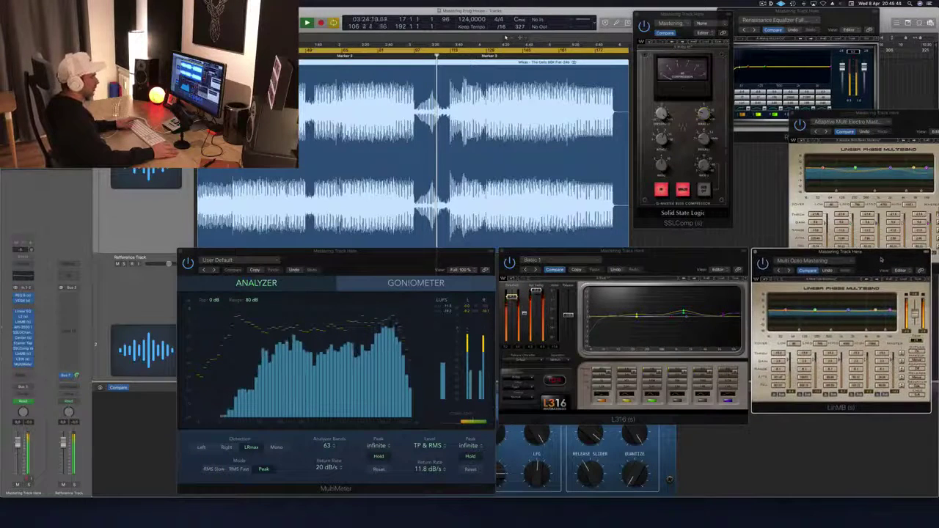